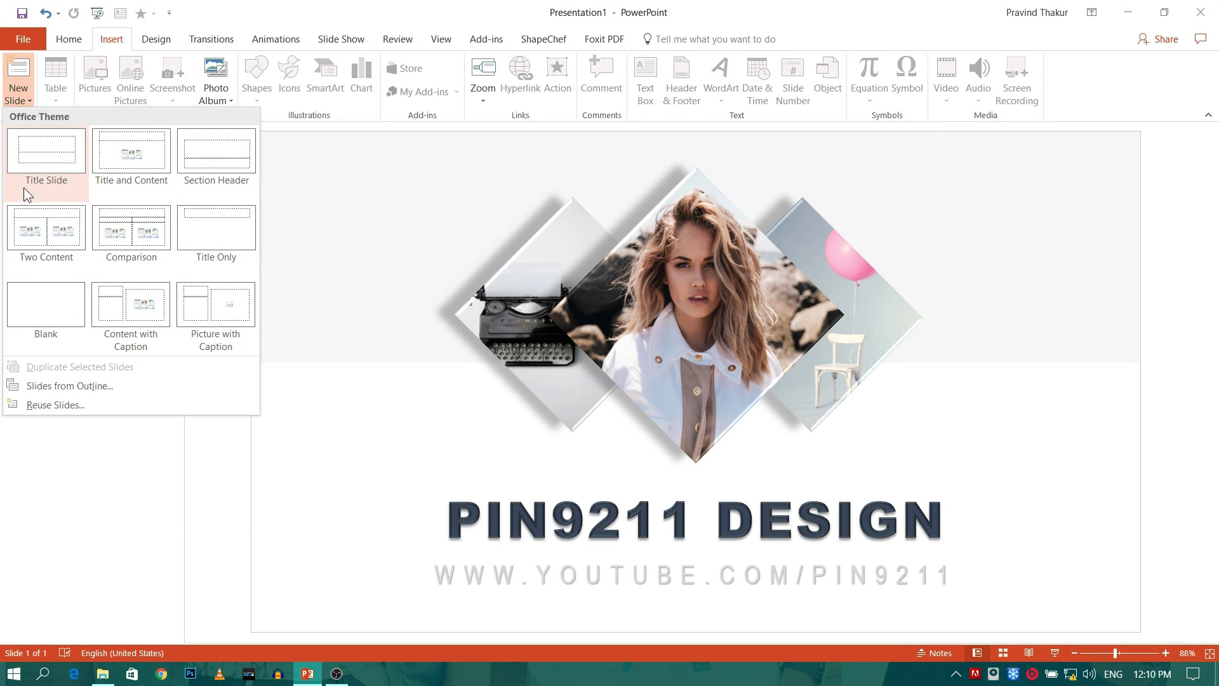
- Add a blank slide and draw a full-width rectangle across its upper part, 13.33" wide and about 3.36" high
left_click(52, 311)
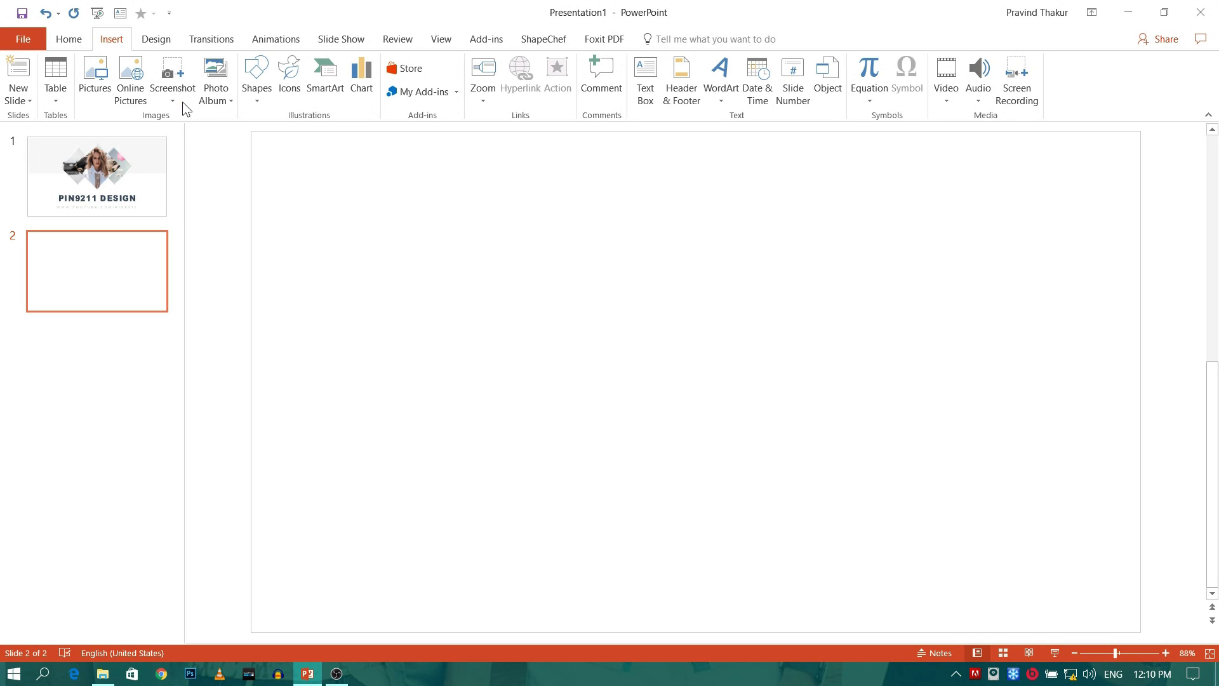
left_click(256, 89)
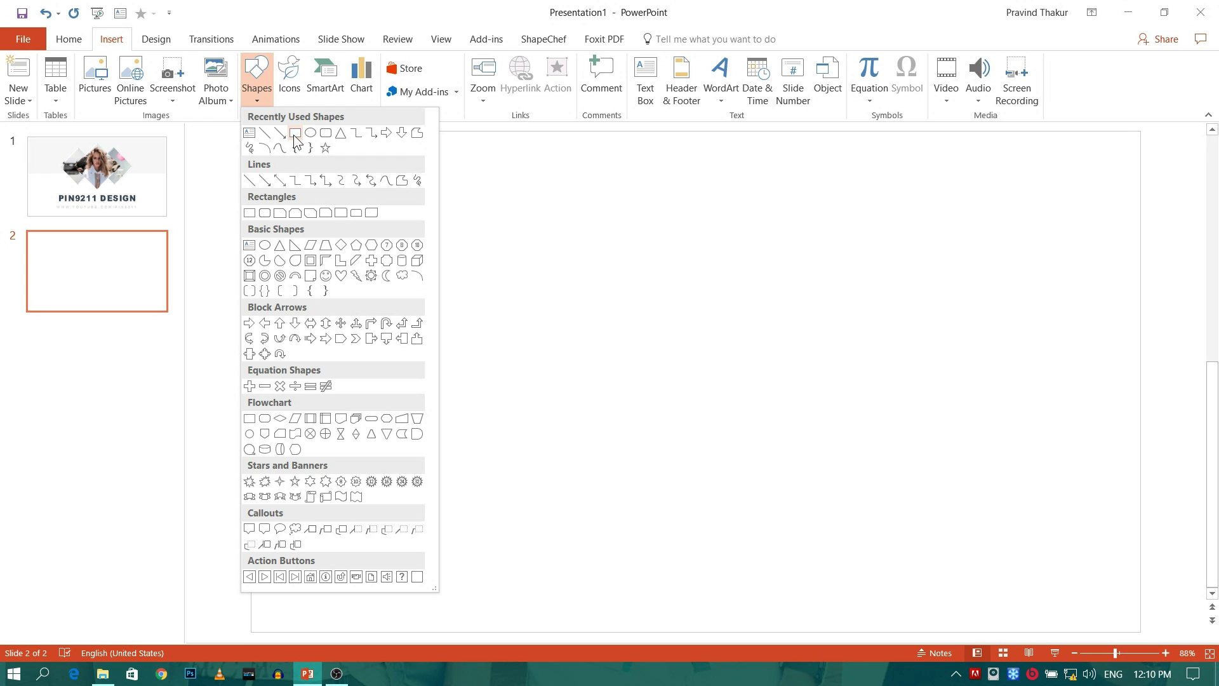
left_click(296, 135)
mouse_move(252, 131)
left_mouse_down()
mouse_move(290, 165)
mouse_move(958, 343)
mouse_move(1138, 354)
mouse_move(1140, 367)
left_mouse_up()
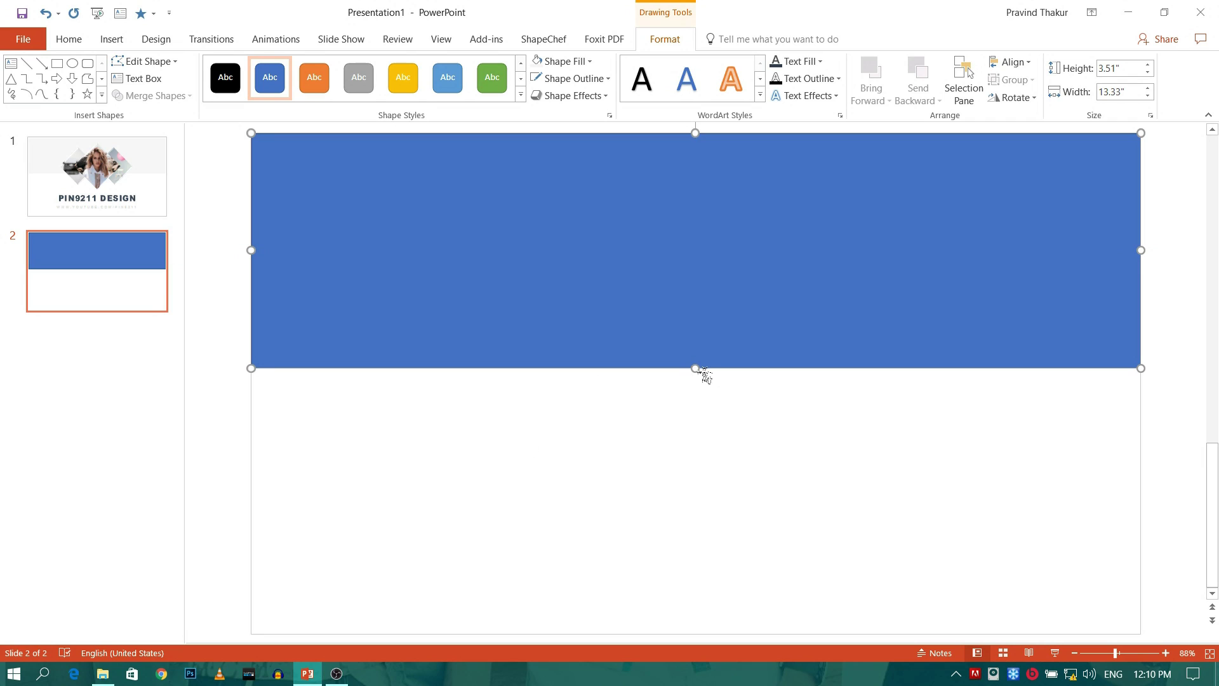
left_click_drag(695, 368, 695, 357)
left_click(600, 384)
left_click(444, 296)
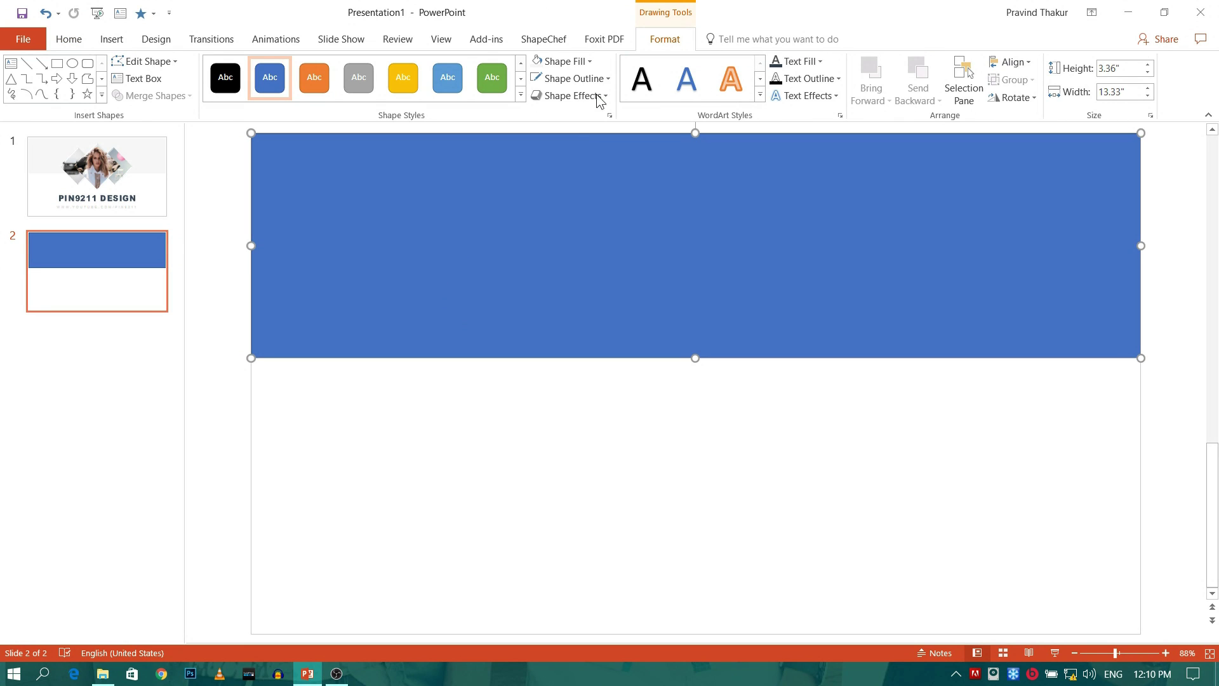
- Remove the outline from the full-width rectangle
left_click(577, 61)
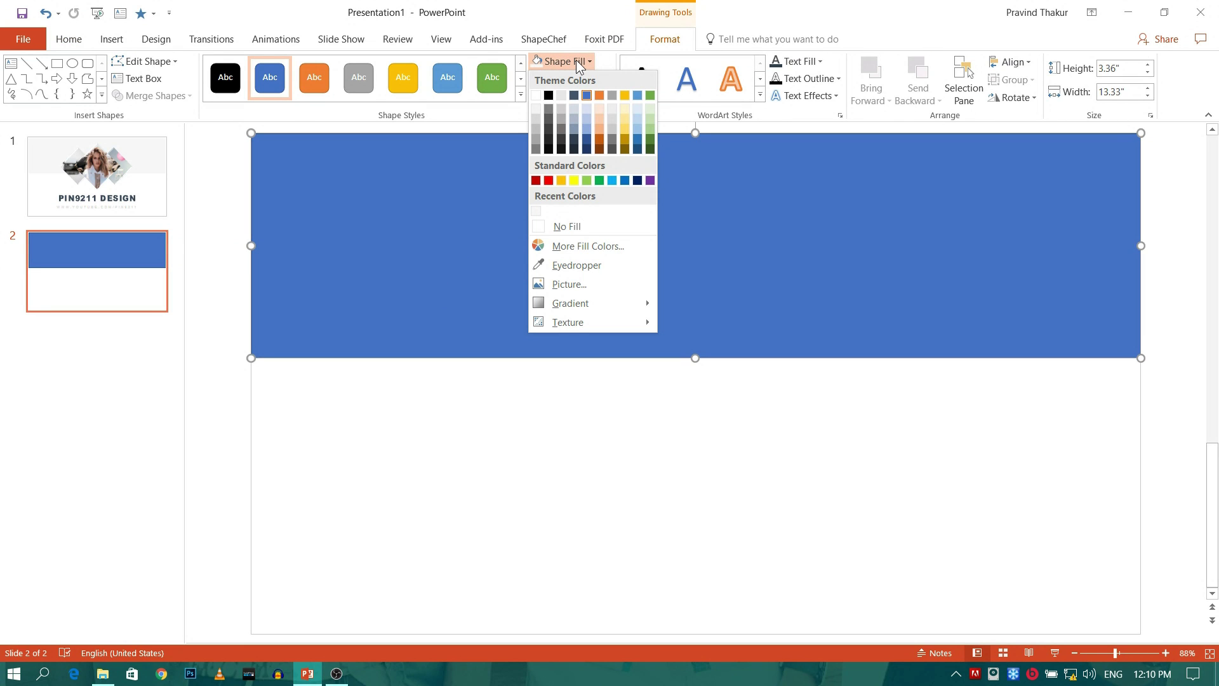
left_click(576, 61)
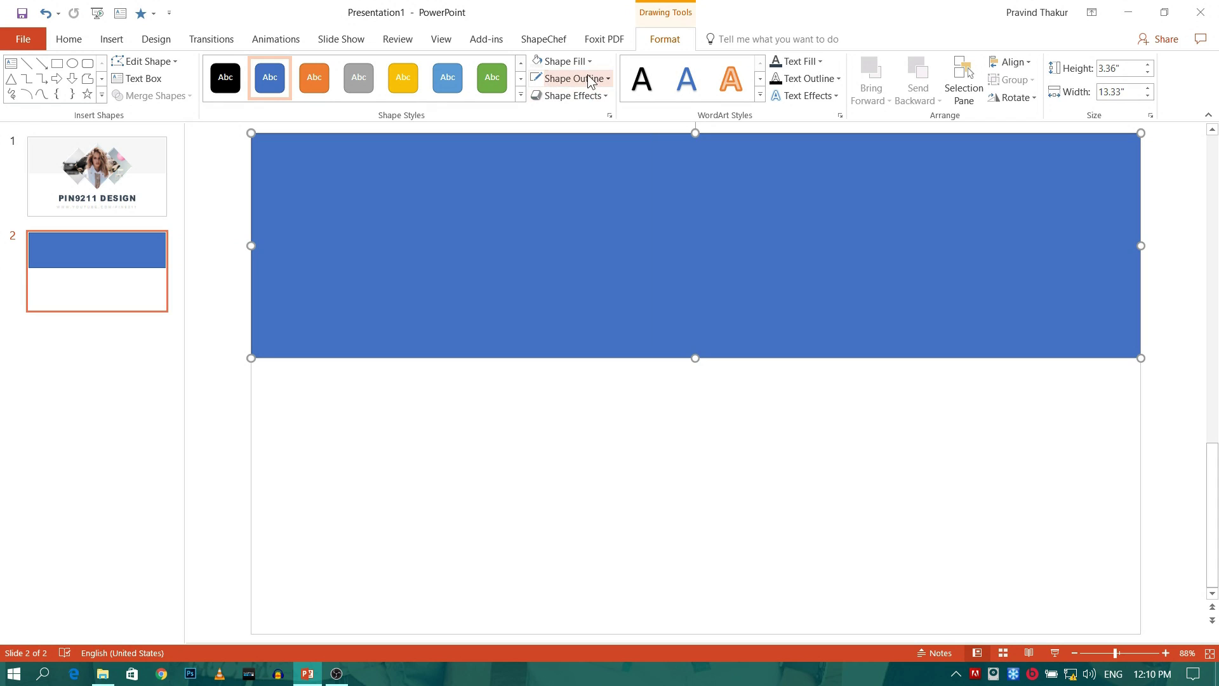
left_click(579, 78)
left_click(560, 243)
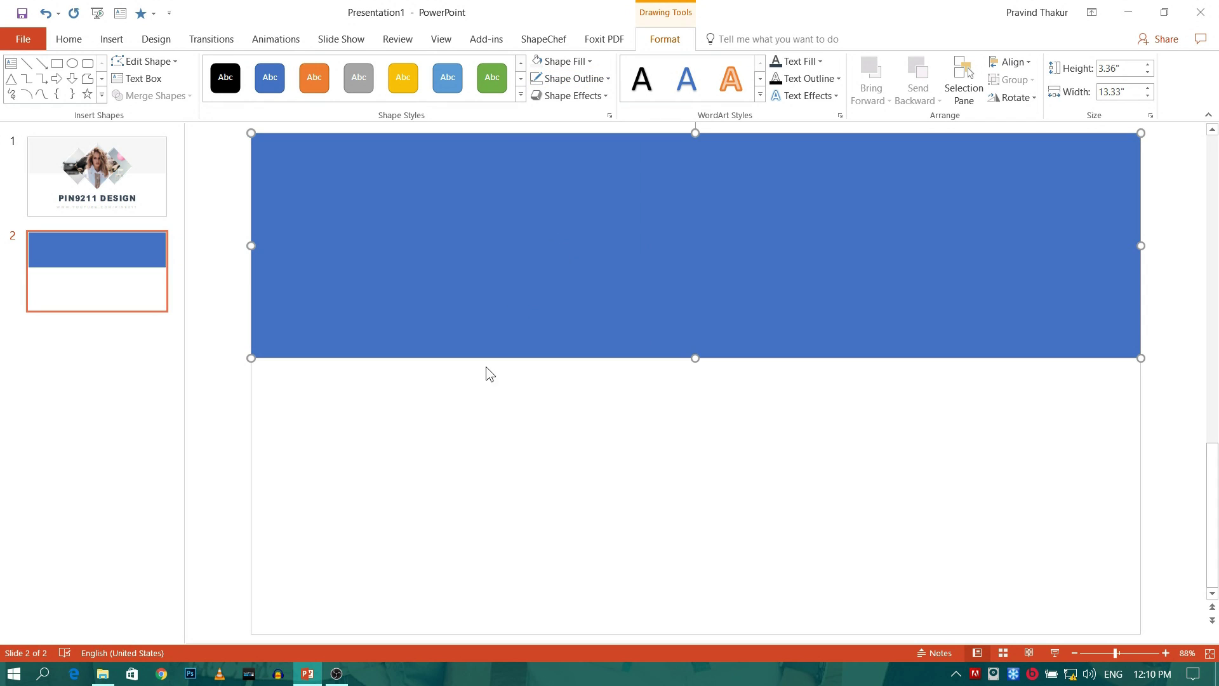
left_click(470, 406)
- Fill the full-width rectangle with the lightest grey shade of the white theme colour
left_click(565, 296)
left_click(559, 399)
left_click(585, 245)
left_click(573, 63)
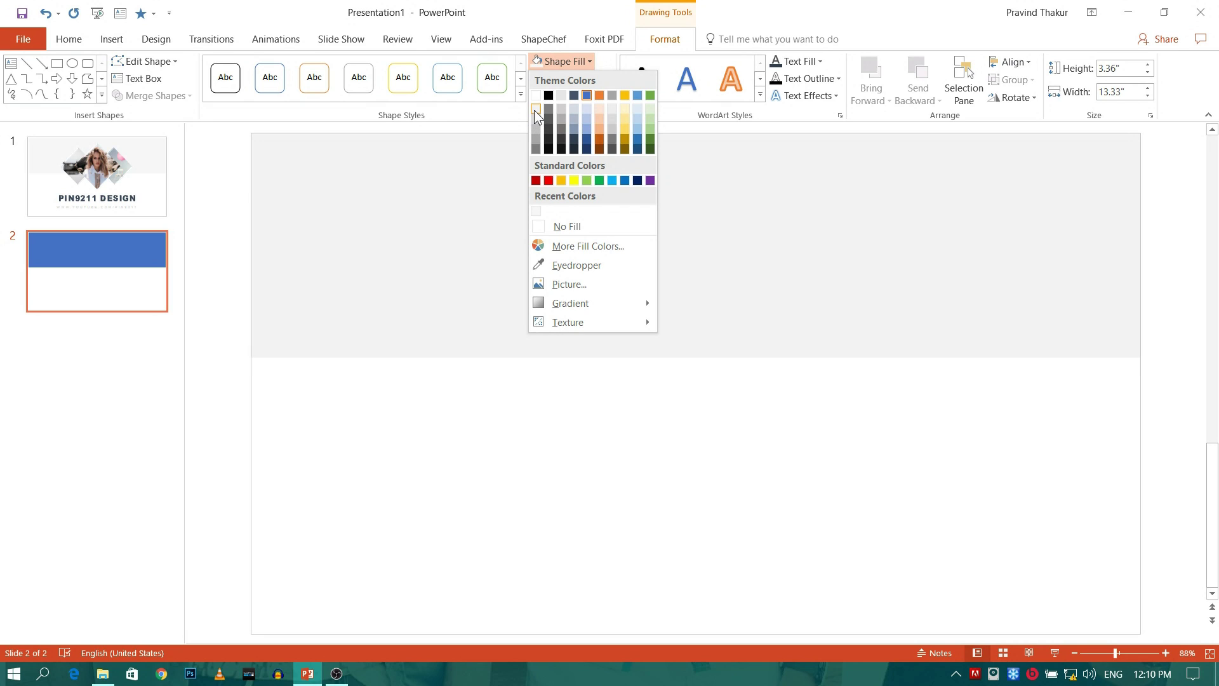
left_click(535, 108)
left_click(543, 441)
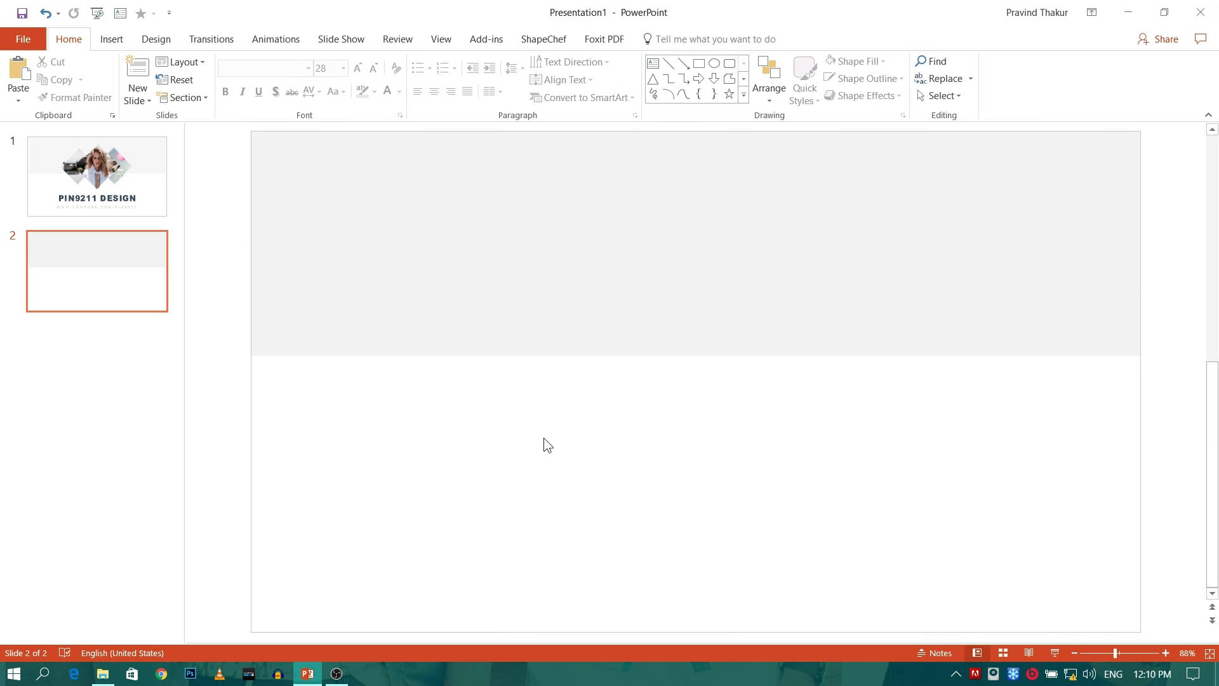
- Draw a square about 2.88" on each side in the middle of the slide, overlapping the grey band
left_click(117, 41)
left_click(270, 89)
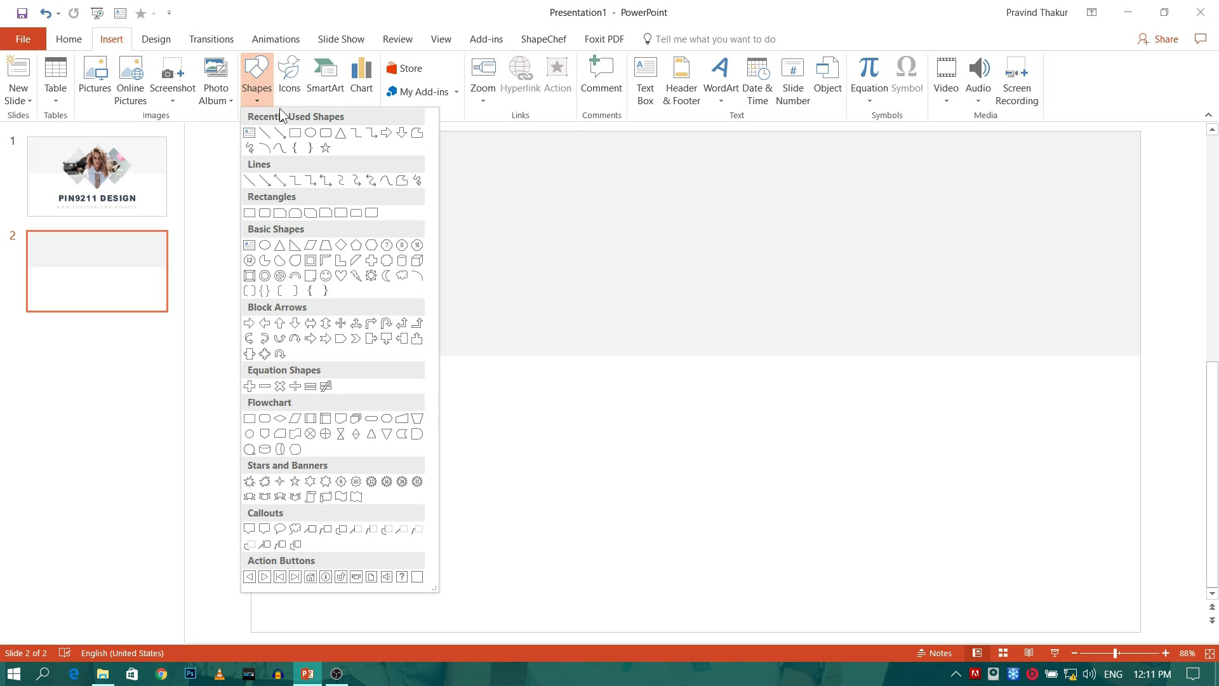
left_click(296, 133)
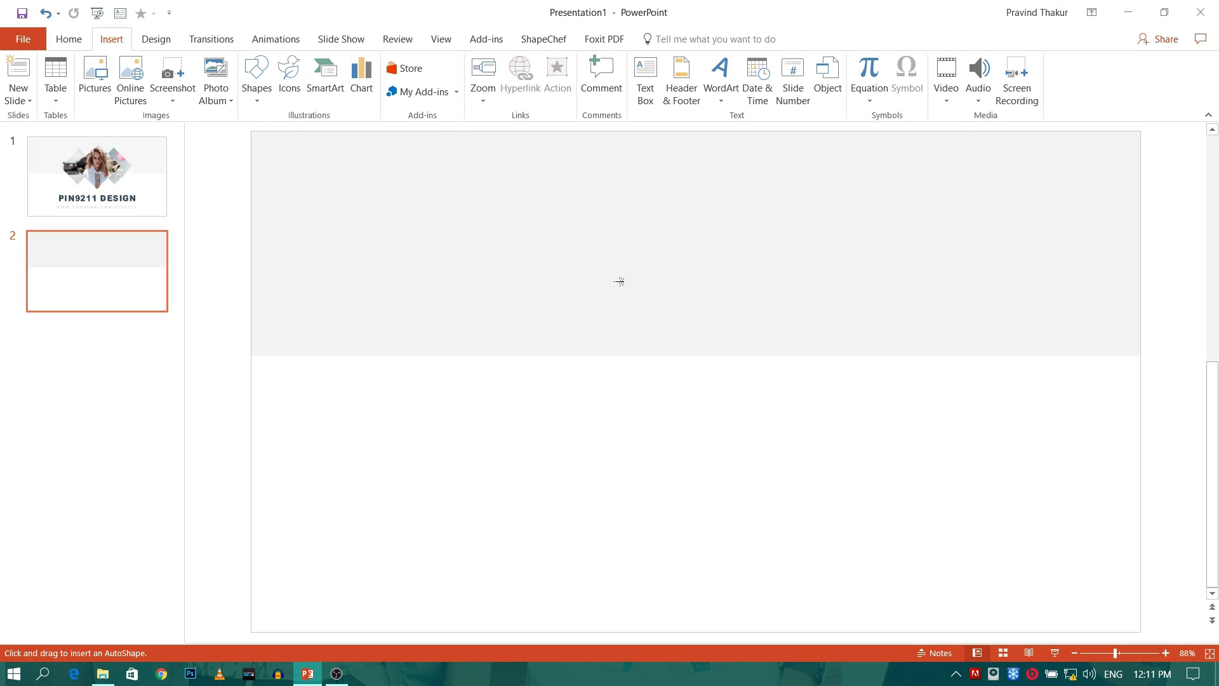
left_click_drag(572, 266, 764, 390)
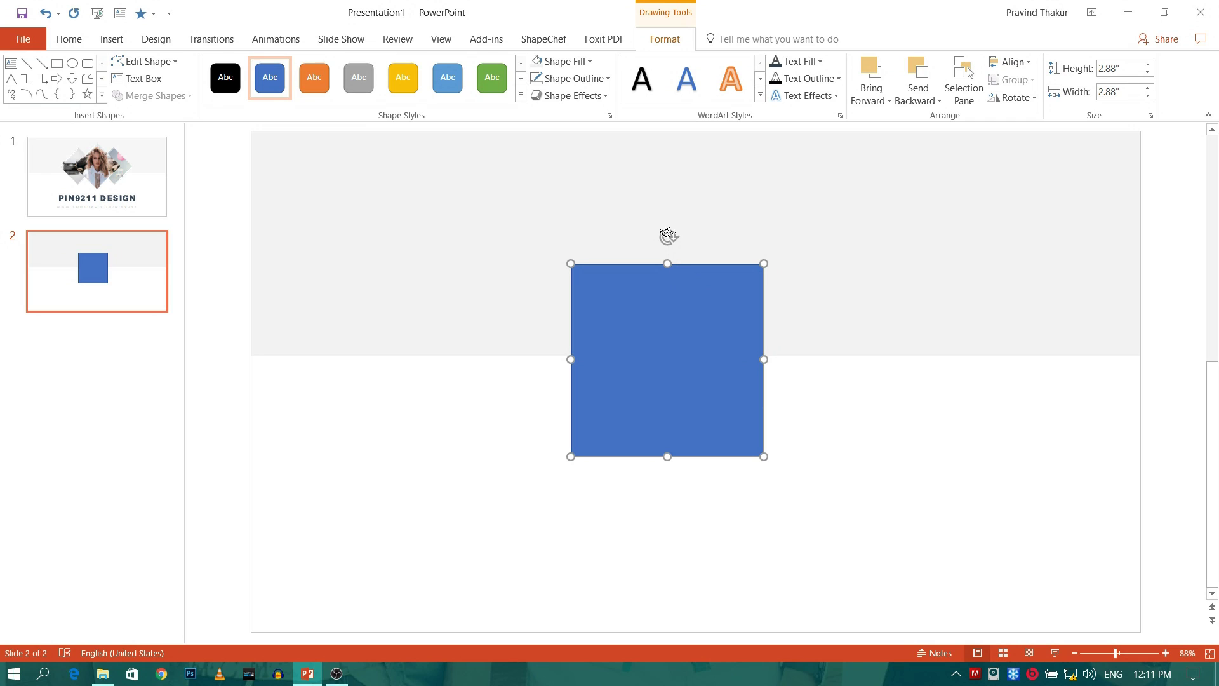
- Rotate the blue square into a diamond and move it up slightly over the grey band
left_click_drag(670, 237, 735, 297)
left_click(843, 473)
mouse_move(691, 393)
left_mouse_down()
mouse_move(692, 363)
mouse_move(696, 379)
left_mouse_up()
left_click(853, 507)
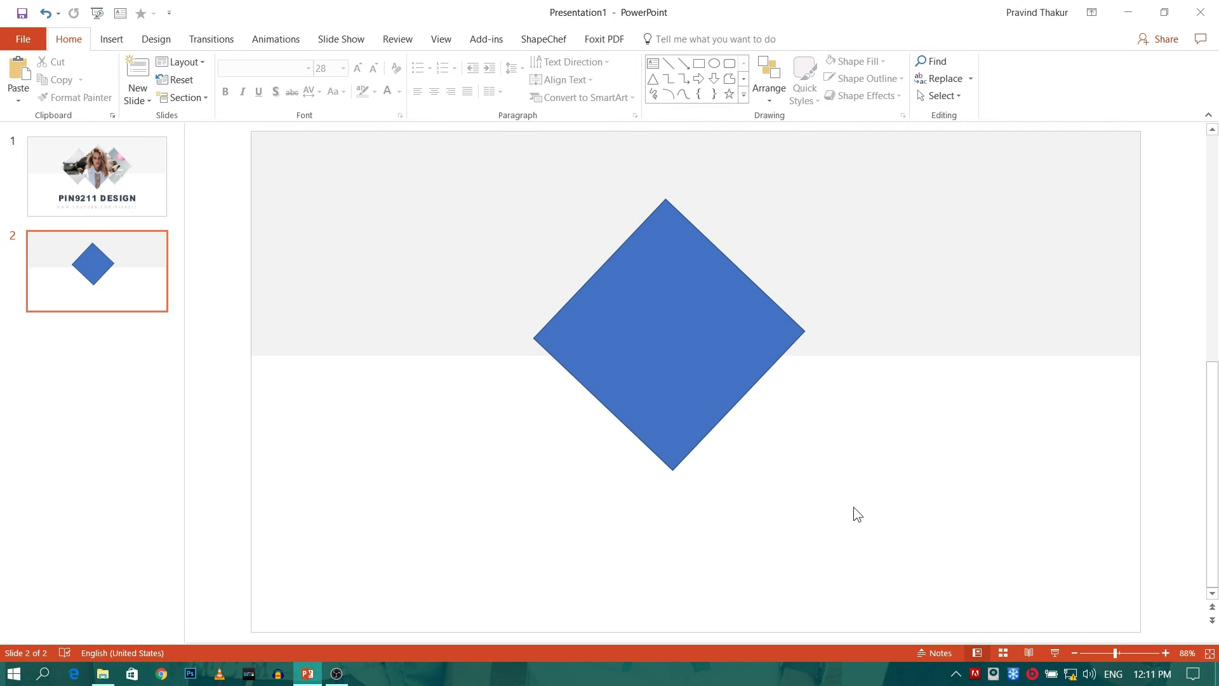
- Enlarge the diamond proportionally to about 3.03" per side and nudge it upward
left_click(681, 308)
left_click_drag(679, 303, 681, 297)
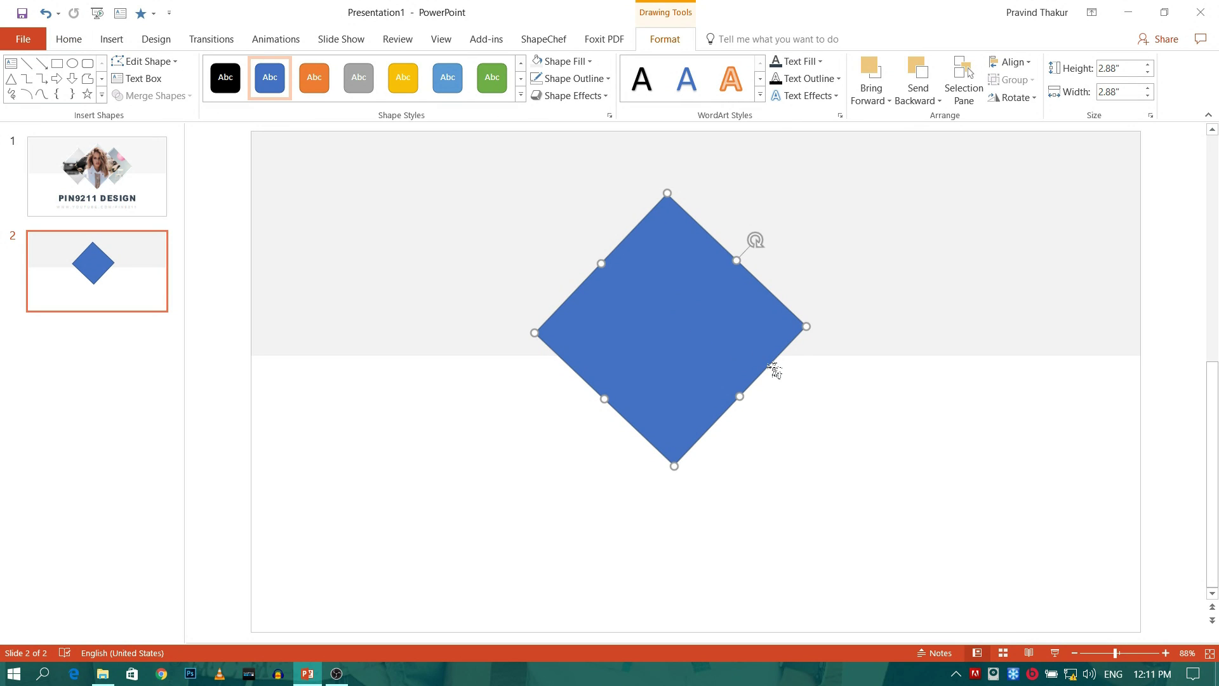
left_click_drag(807, 327, 823, 326)
left_click_drag(715, 334, 723, 308)
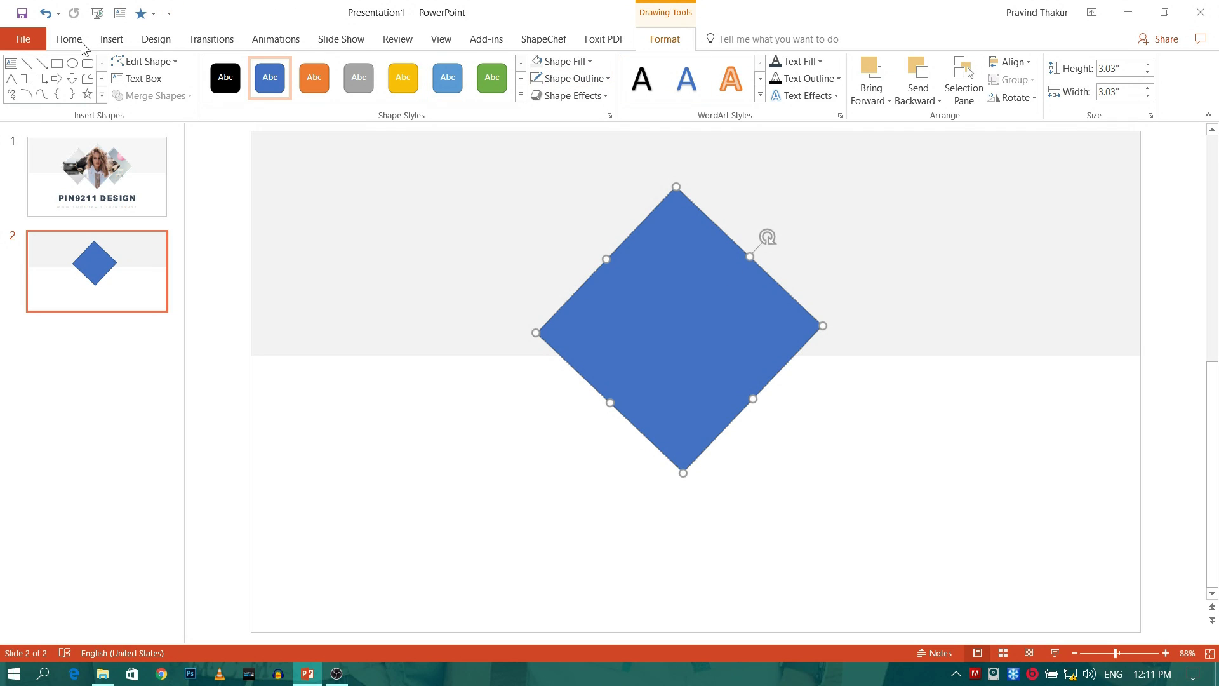
- Centre the diamond horizontally on the slide with Align Center
left_click(70, 42)
left_click(769, 83)
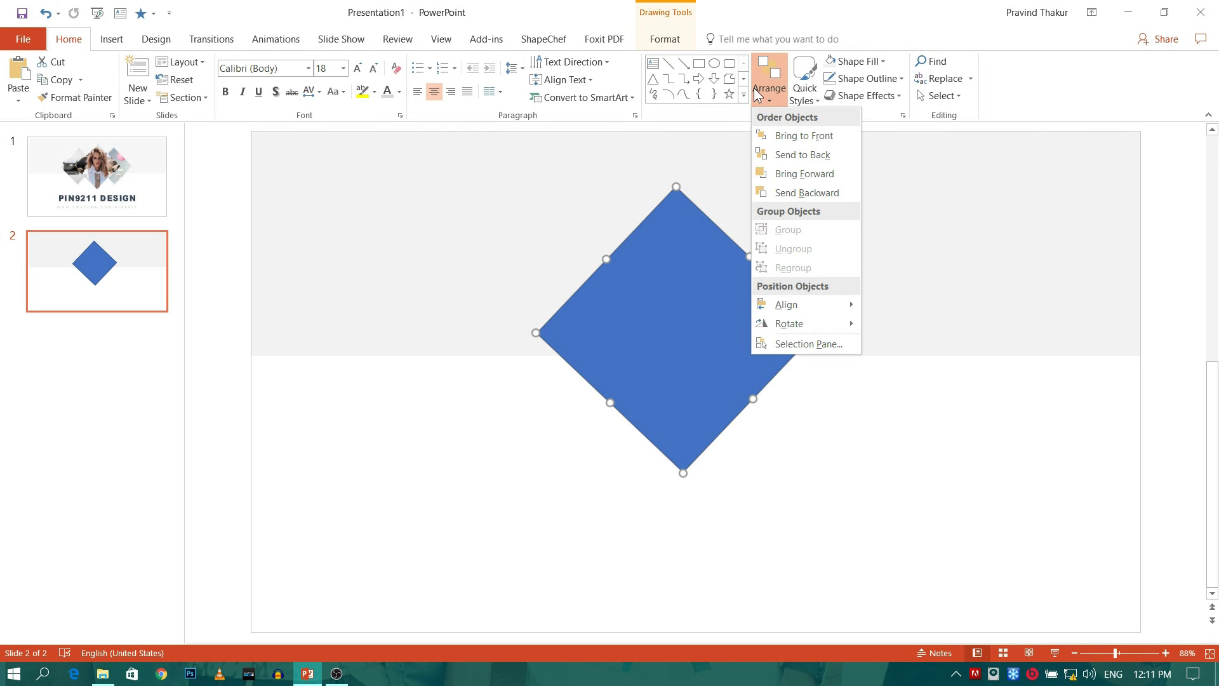
mouse_move(821, 303)
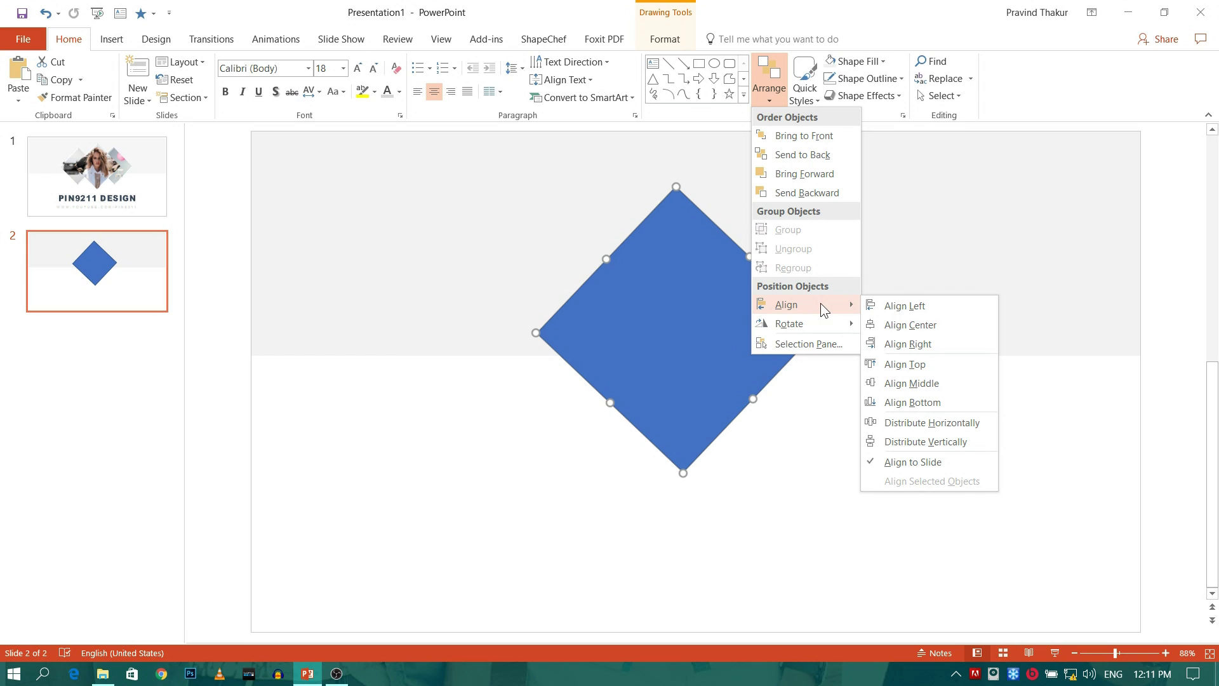
left_click(920, 326)
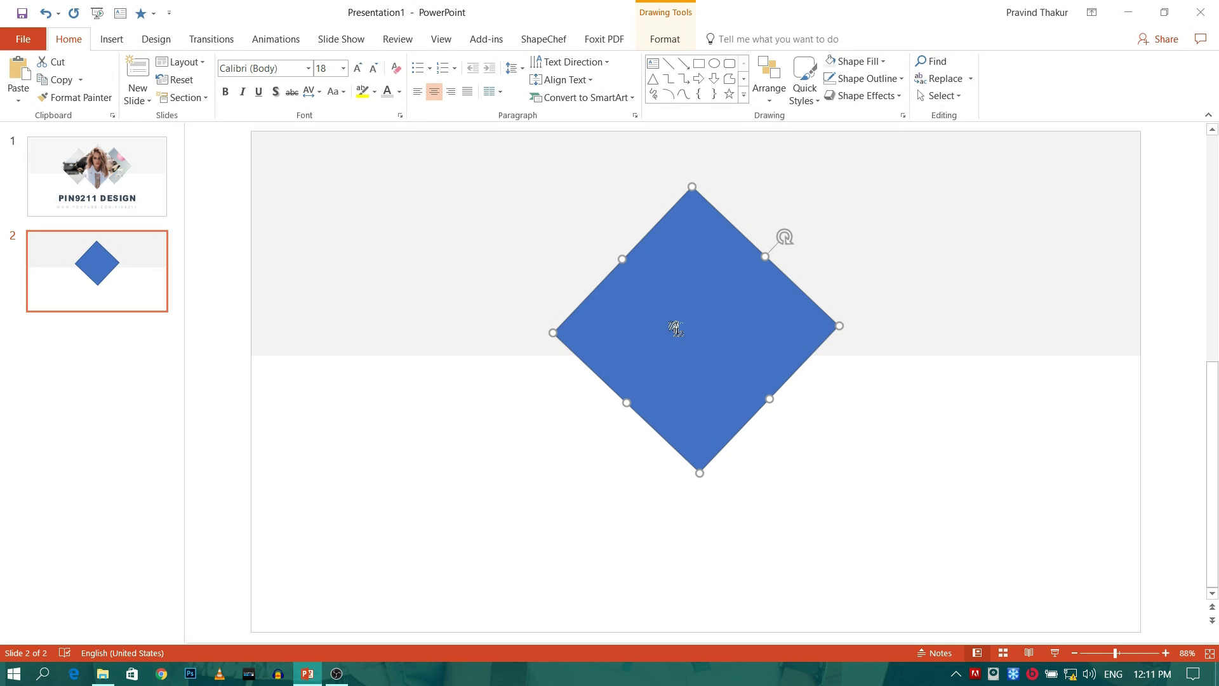
- Duplicate the diamond, place the copy overlapping the original's left side, and shrink it so it is smaller than the original
key("ctrl+d")
left_click_drag(674, 327, 547, 321)
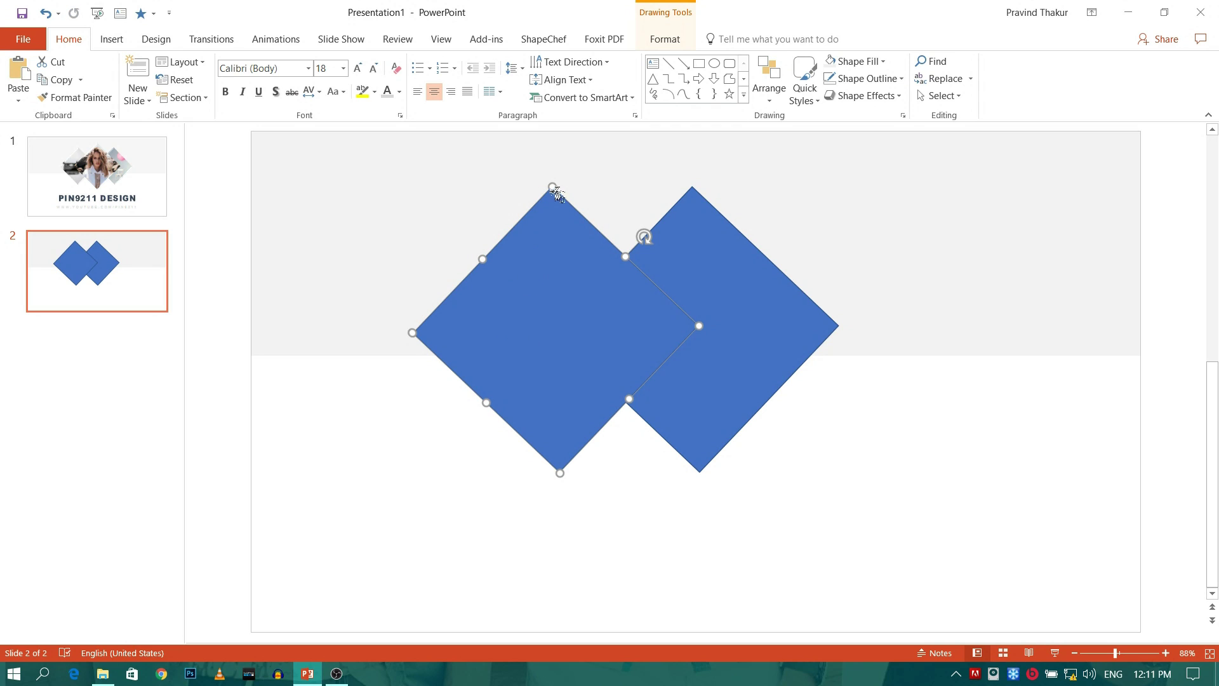
left_click_drag(553, 186, 552, 231)
left_click_drag(553, 358, 557, 332)
- Send the smaller diamond backward so it sits behind the large diamond but in front of the grey band
right_click(532, 338)
mouse_move(611, 510)
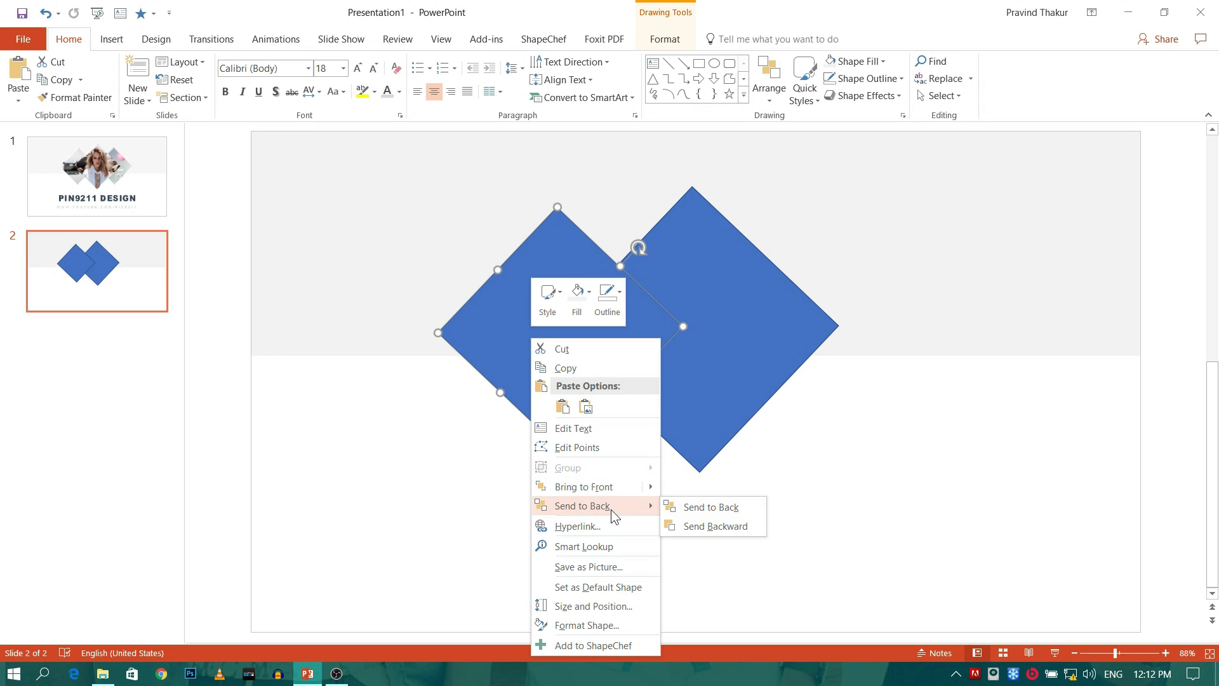
left_click(708, 507)
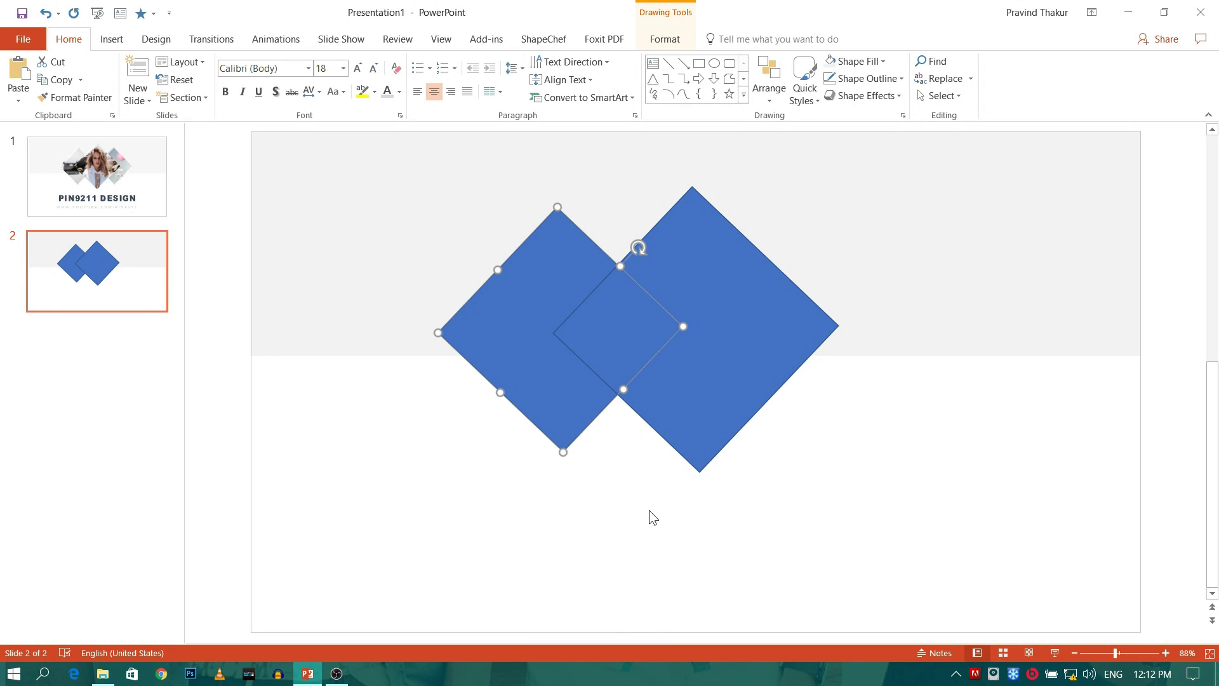
- Copy the smaller diamond to the right side of the large diamond and send the copy backward behind it
left_click_drag(523, 325, 809, 321)
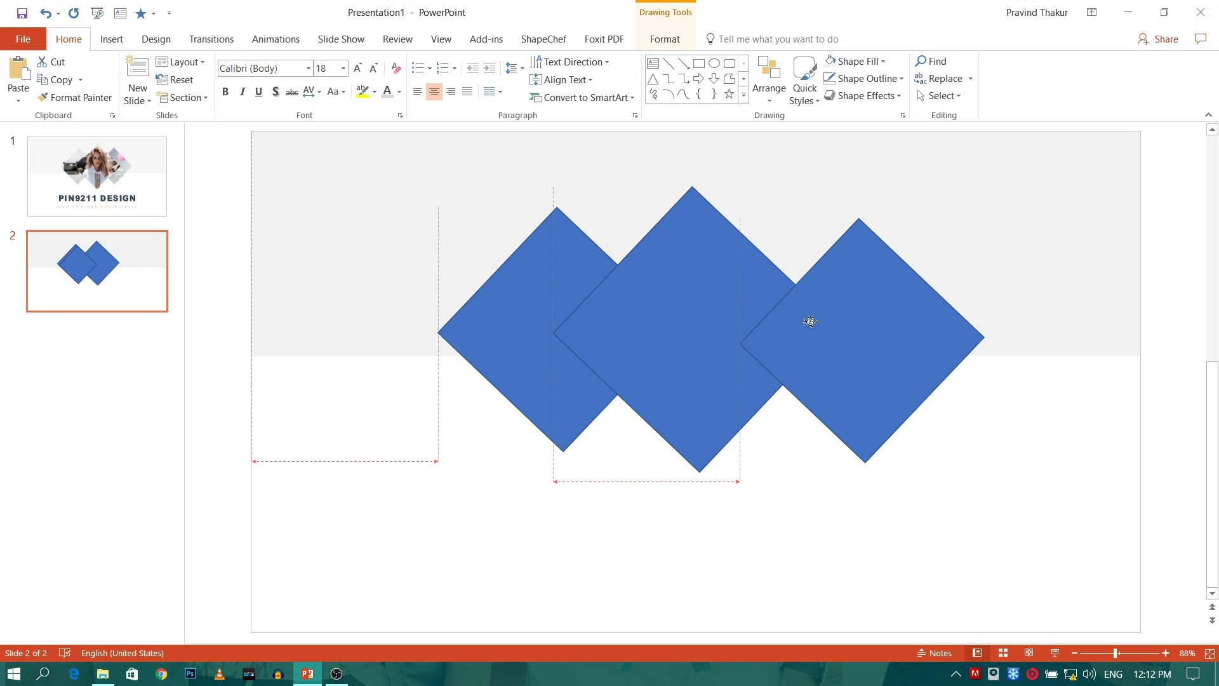
left_click_drag(810, 321, 809, 321)
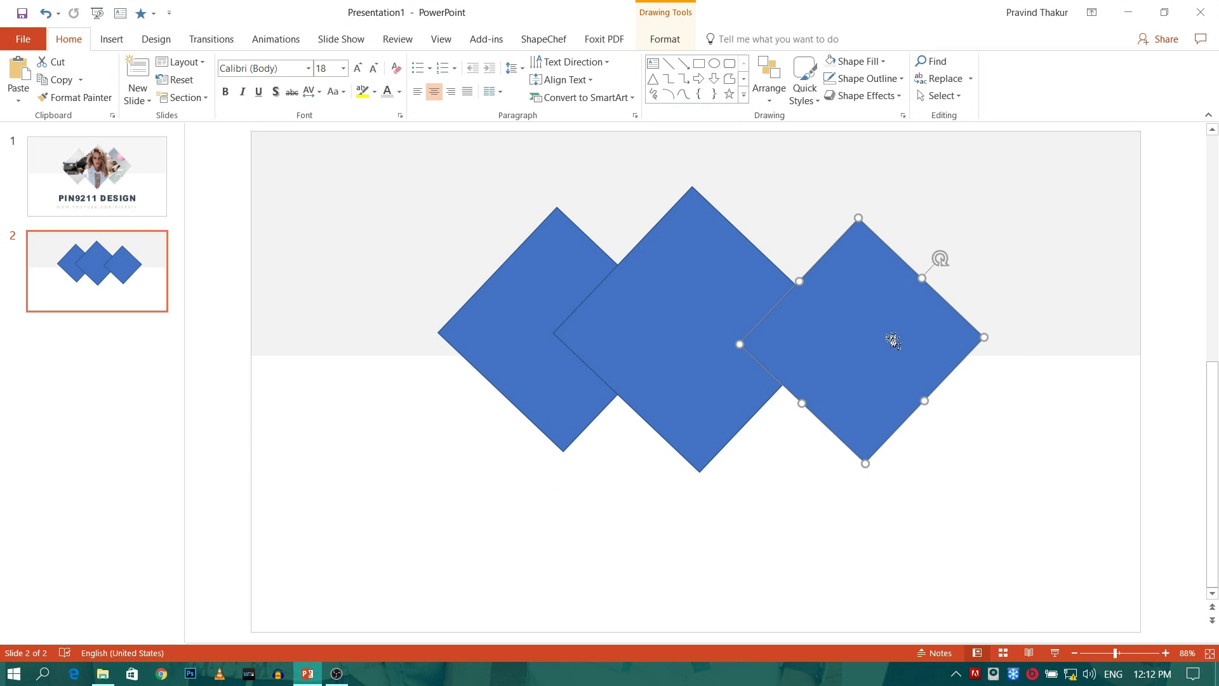
right_click(894, 340)
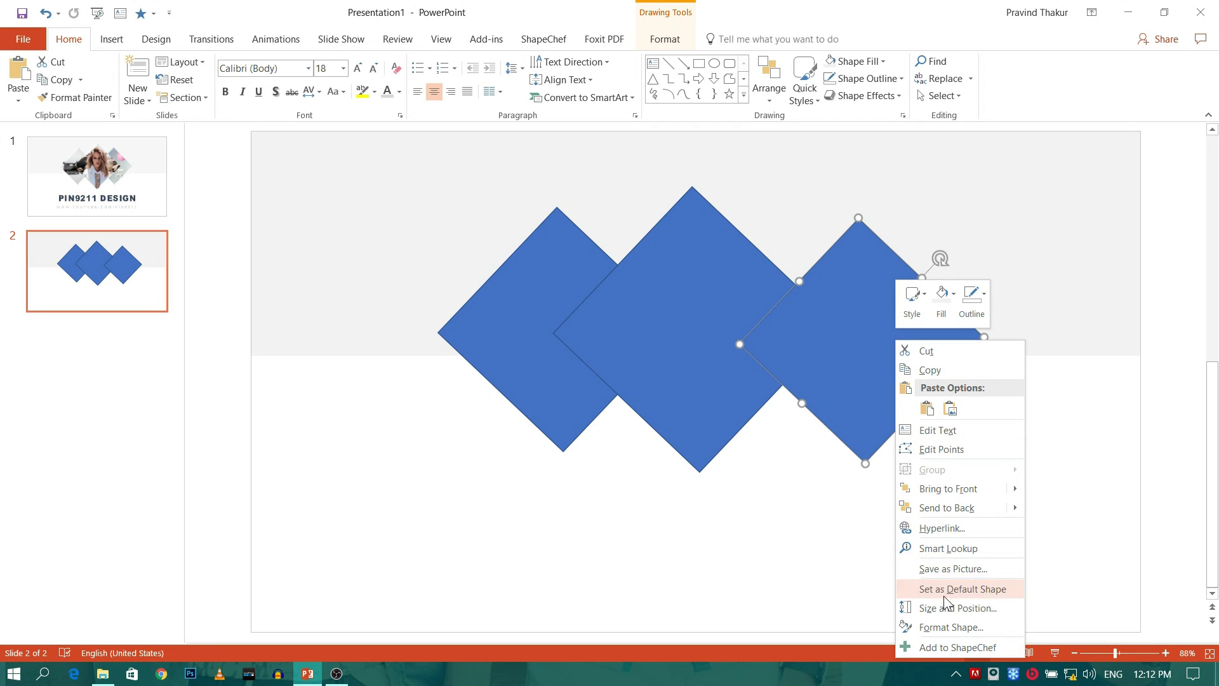
mouse_move(919, 508)
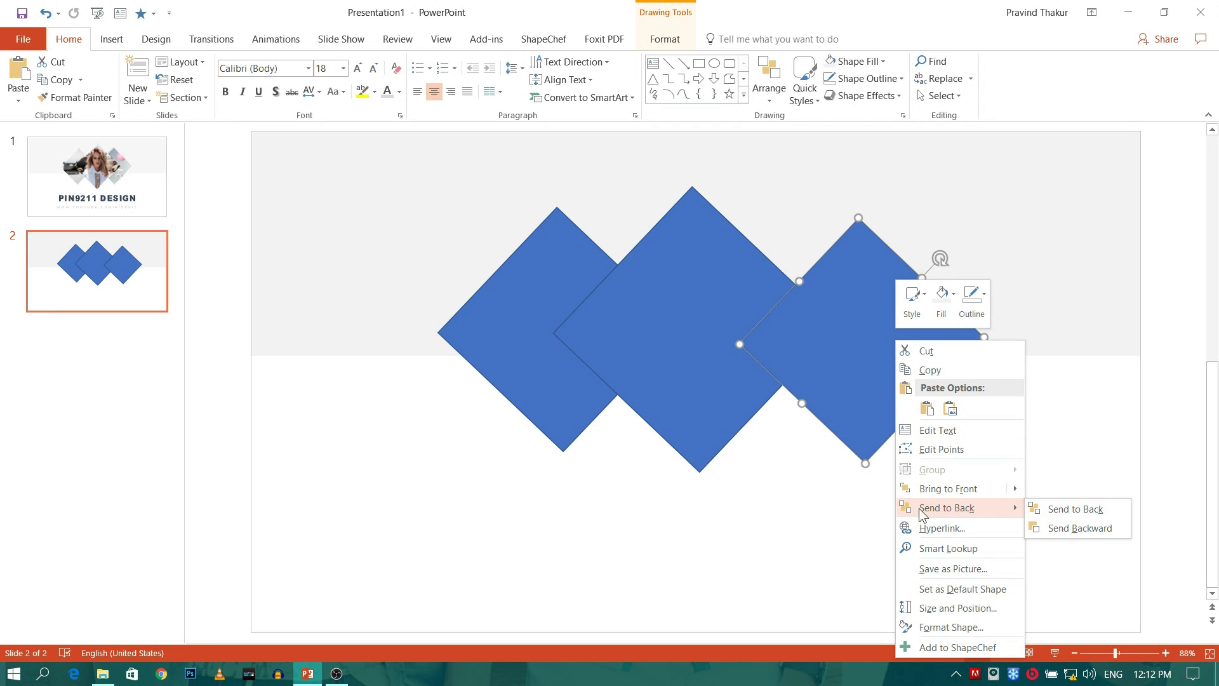
left_click(1080, 528)
left_click(1004, 520)
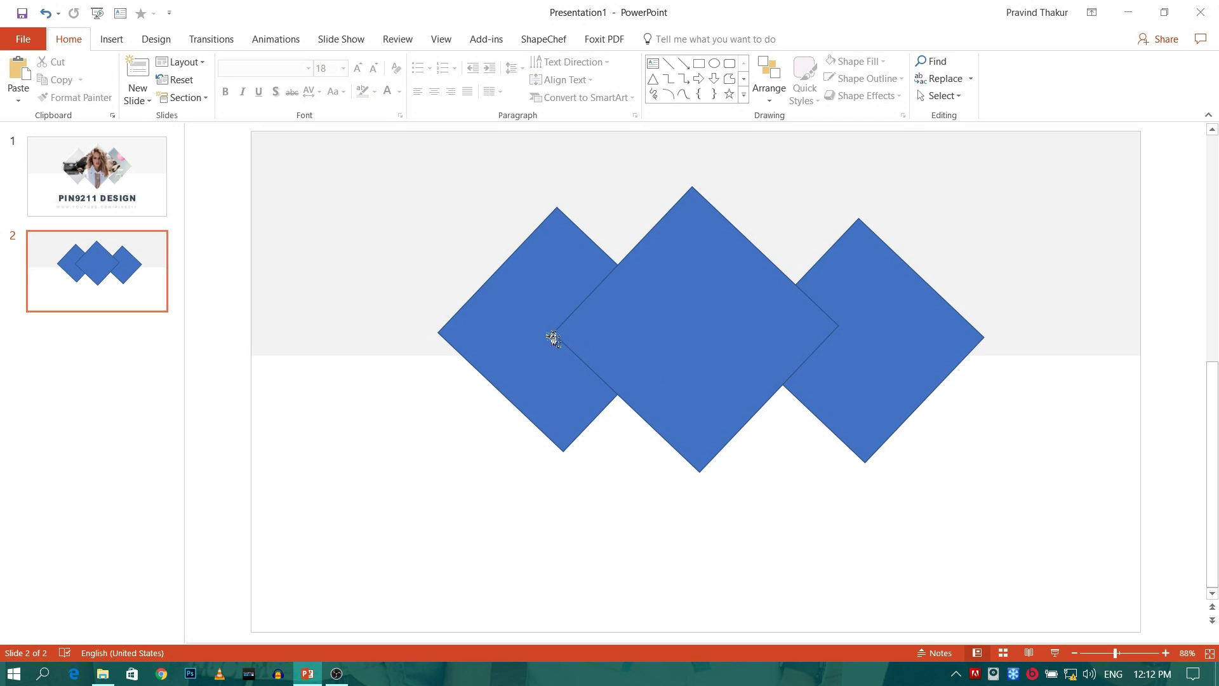
- Select all three diamonds and set their outline colour to white
left_click(512, 320)
left_click(730, 313, "shift")
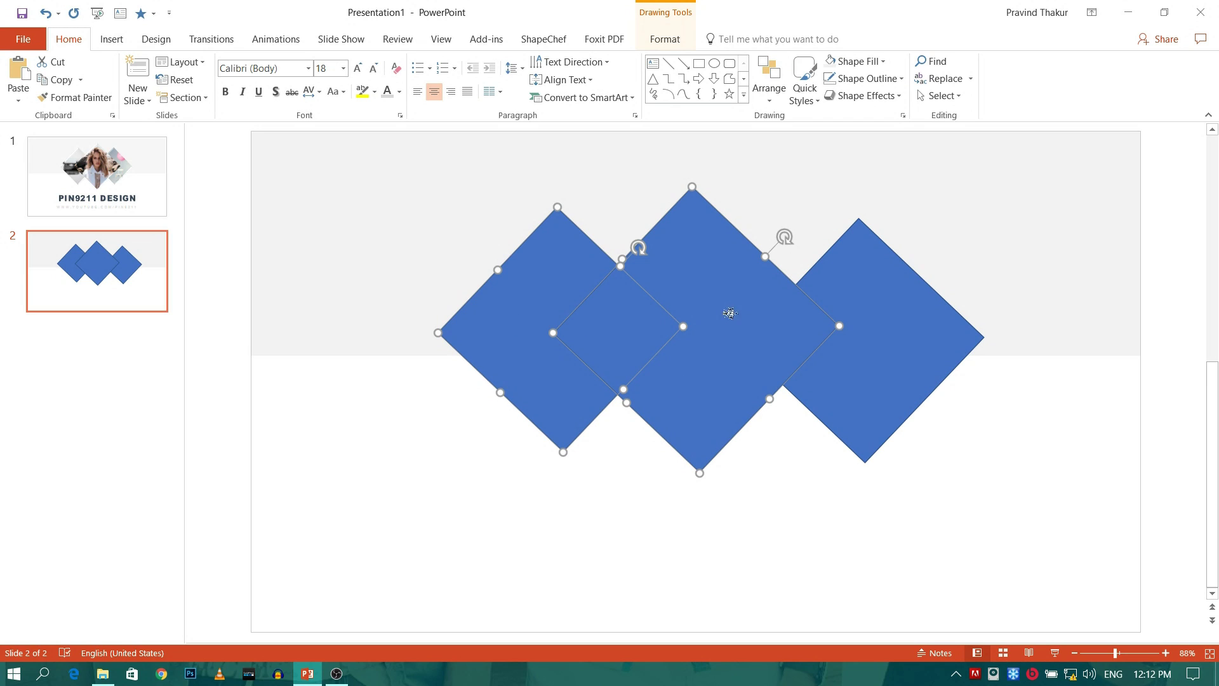
left_click(909, 330, "shift")
left_click(660, 39)
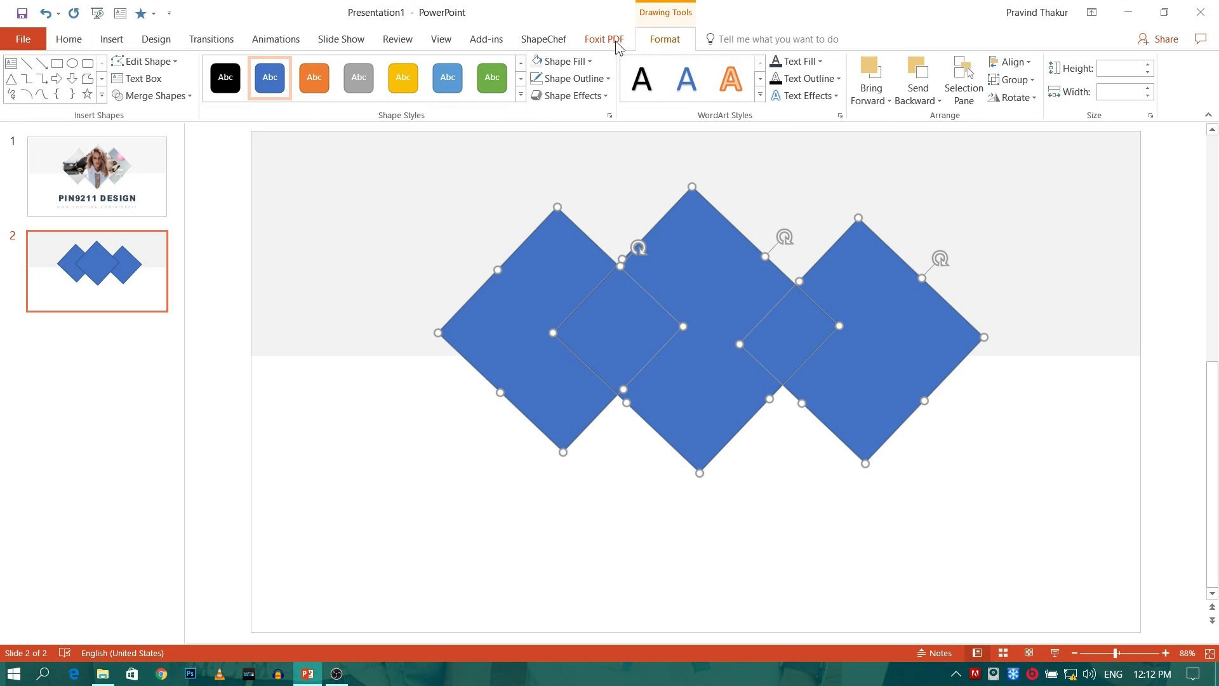
left_click(588, 87)
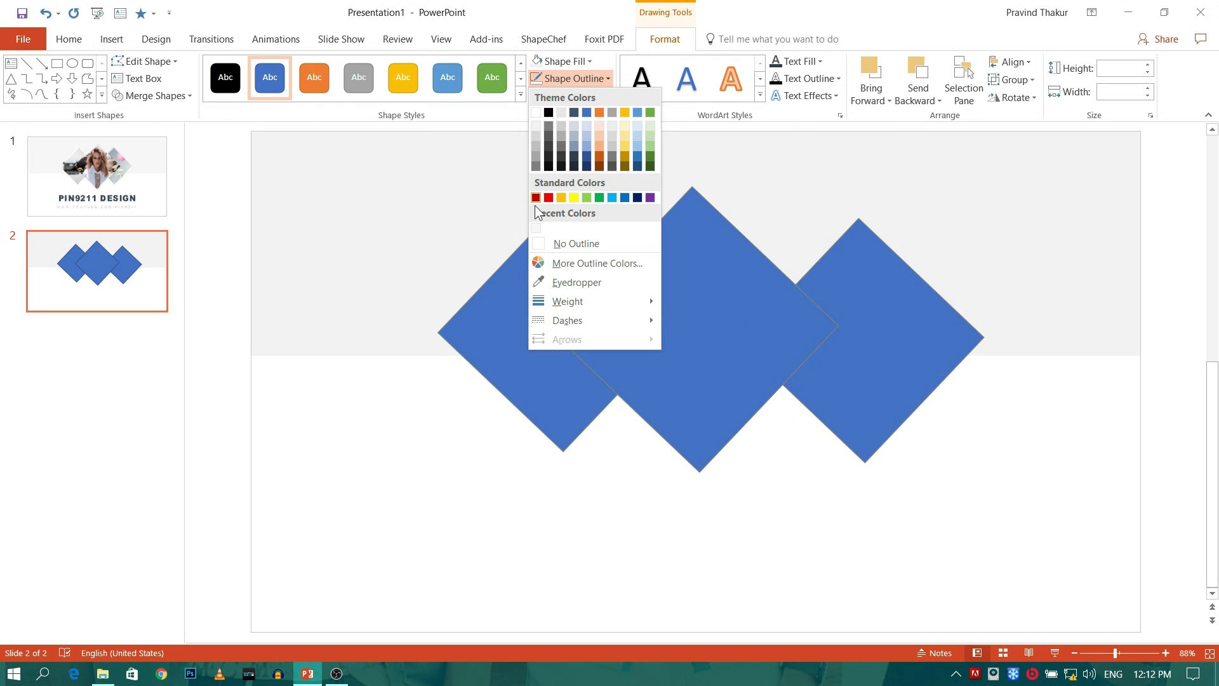
left_click(535, 111)
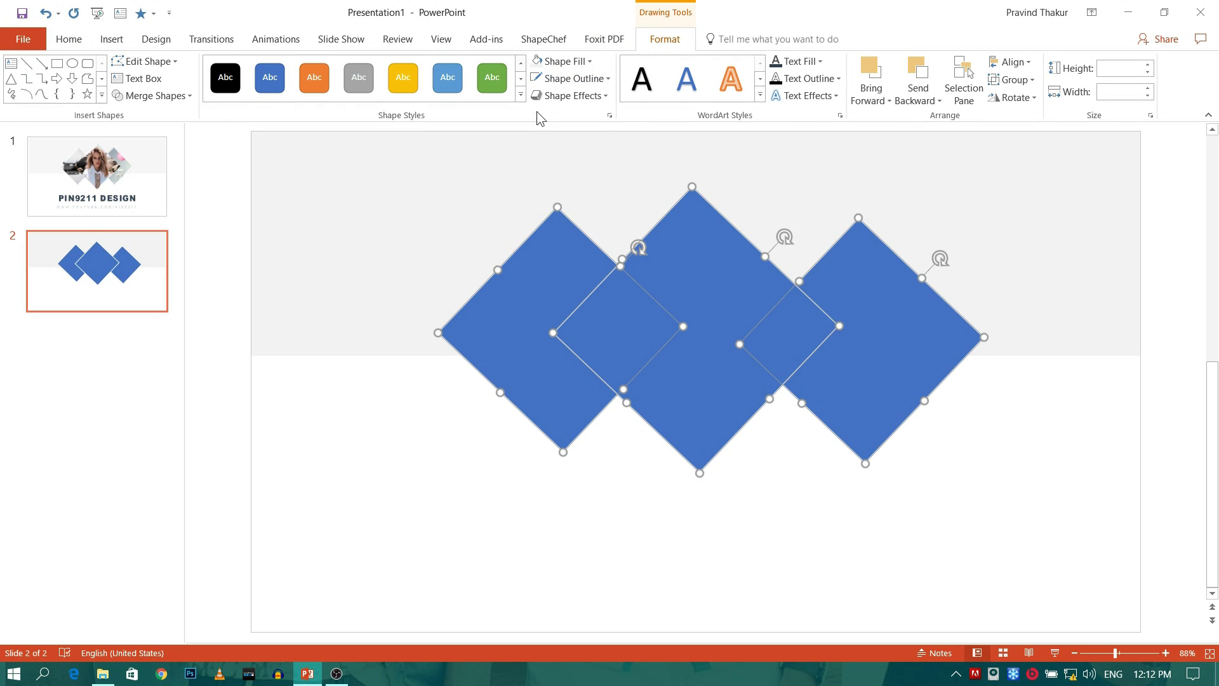
- Set the outline weight of the three diamonds to 2¼ pt and deselect them
left_click(596, 78)
mouse_move(591, 302)
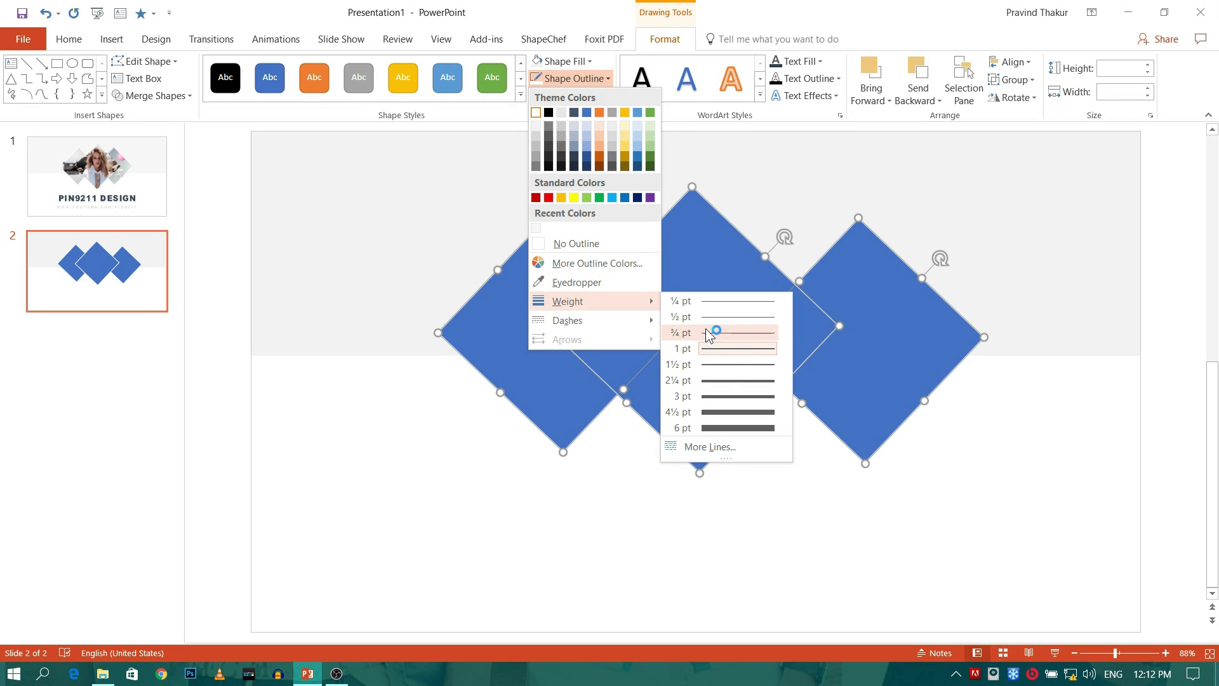
left_click(725, 379)
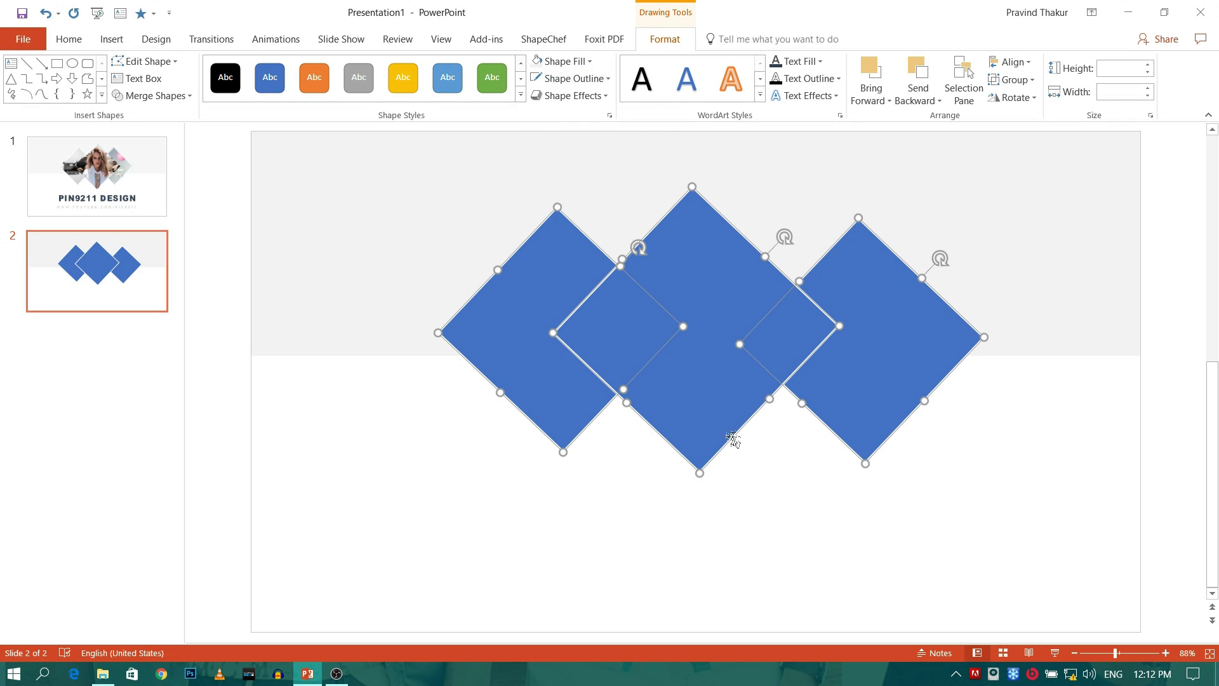
left_click(736, 503)
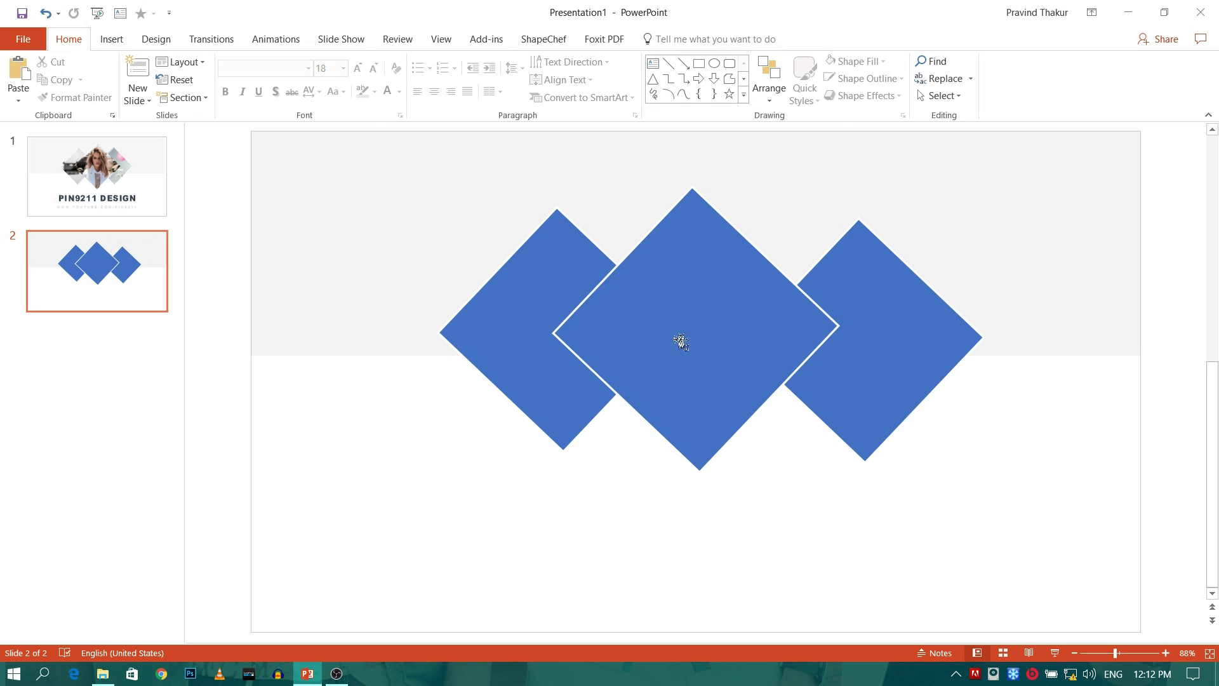
- Start filling the large central diamond with a picture from the computer and open the PPT folder on the Desktop
left_click(708, 310)
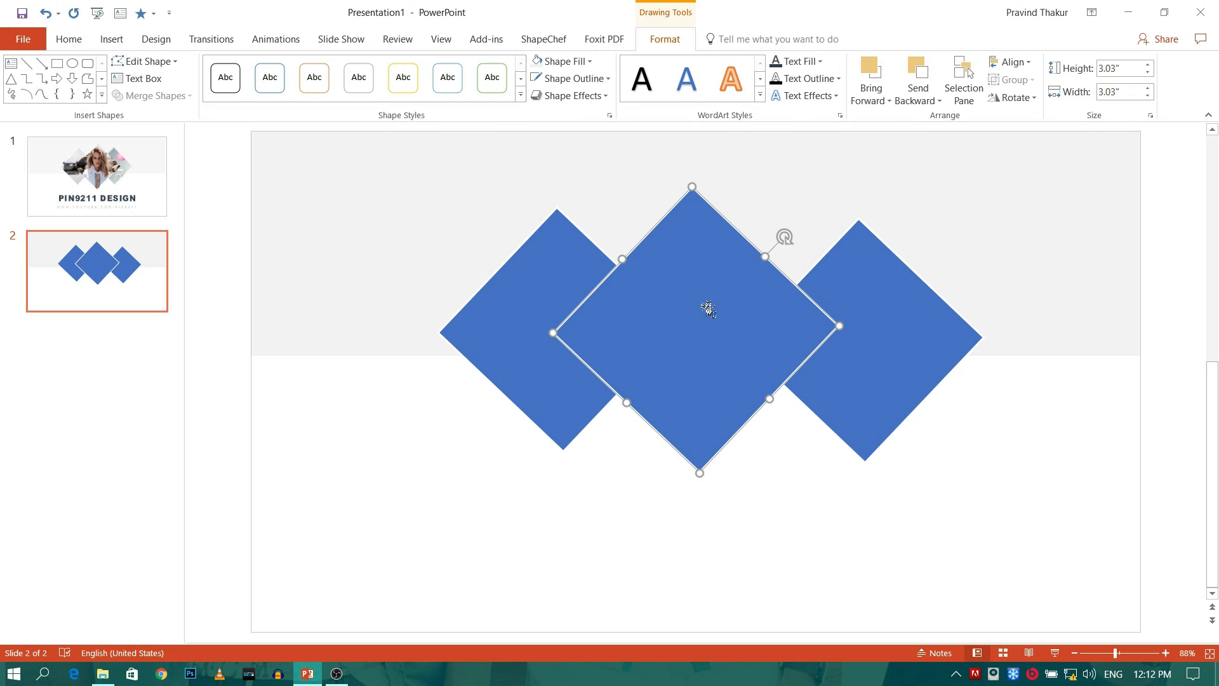
left_click(577, 61)
left_click(576, 285)
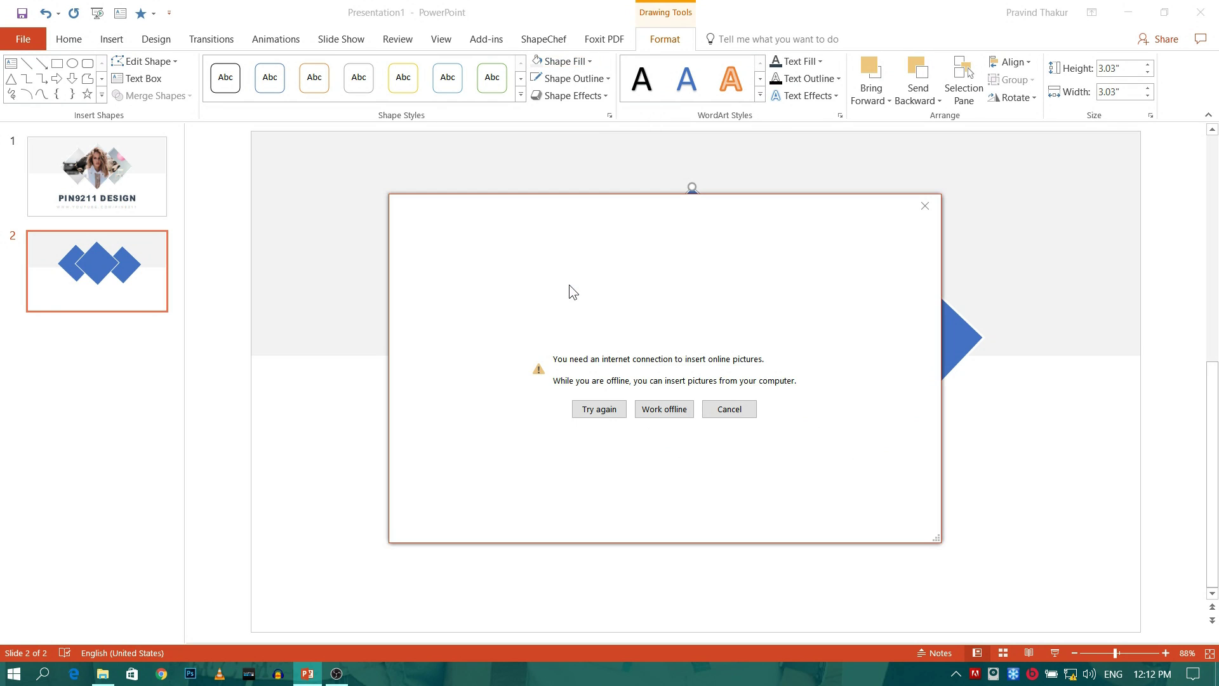
left_click(655, 407)
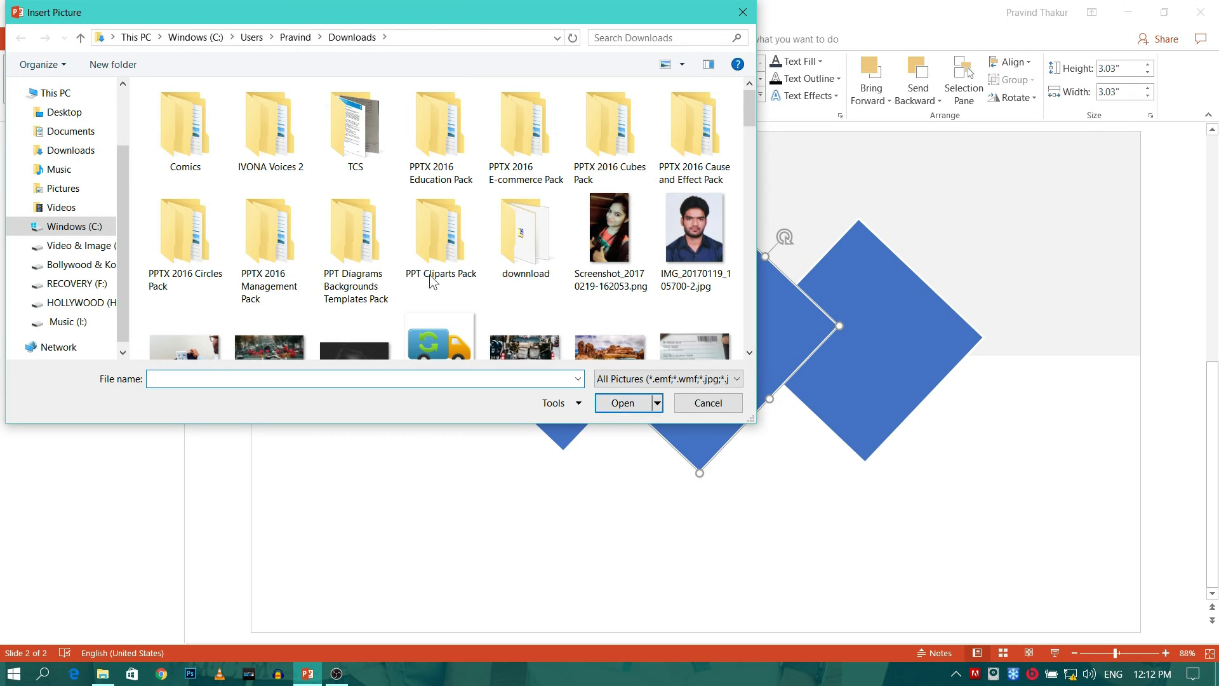
left_click(76, 118)
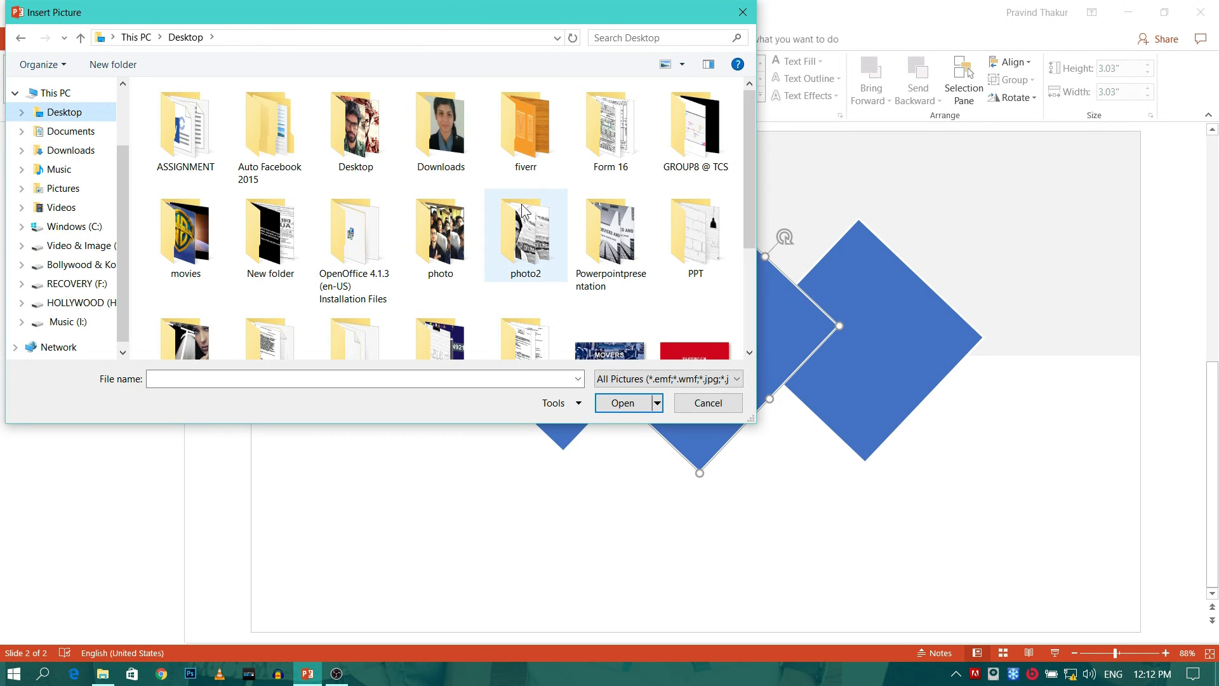
scroll(563, 186, "down", 2)
scroll(563, 185, "up", 1)
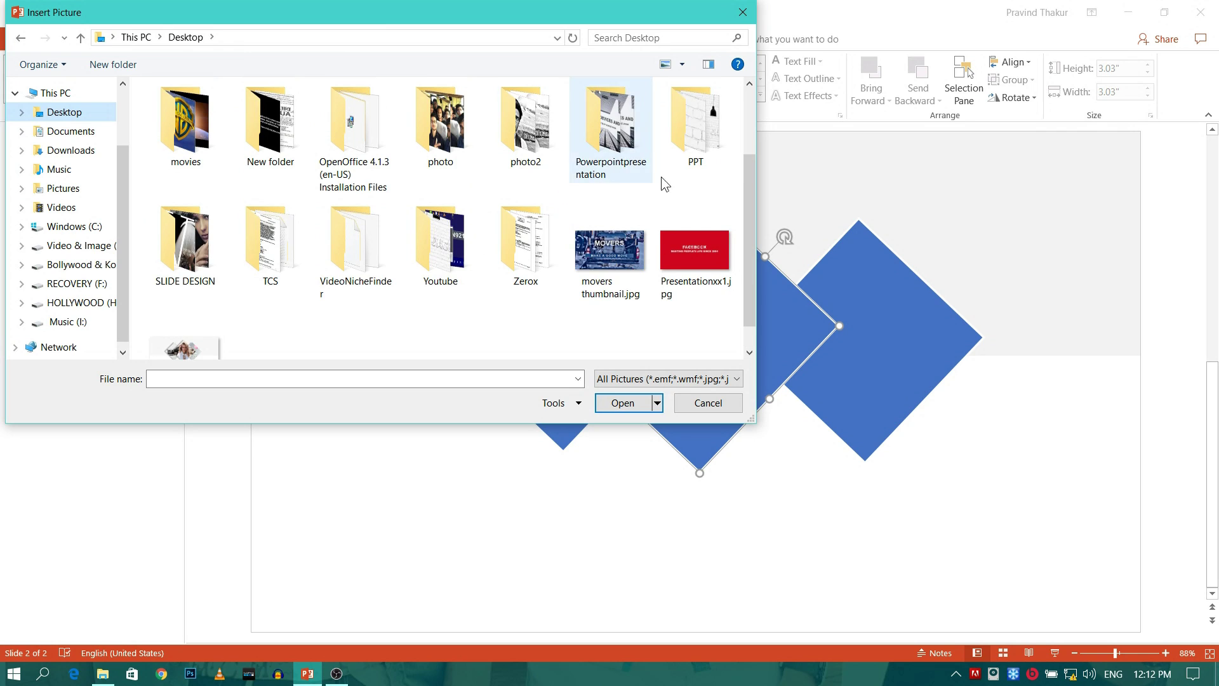
double_click(708, 150)
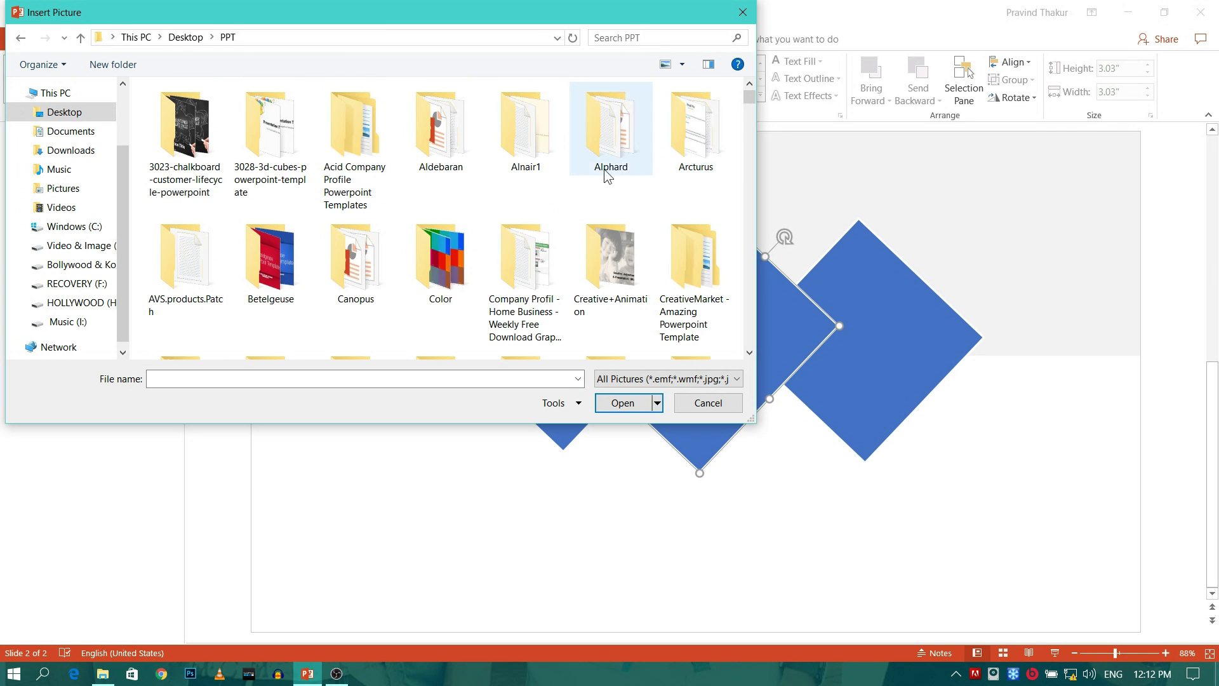
- Fill the central diamond with the black-and-white portrait of the long-haired woman from the PPT folder and open its picture formatting settings
scroll(594, 173, "down", 5)
scroll(579, 176, "down", 3)
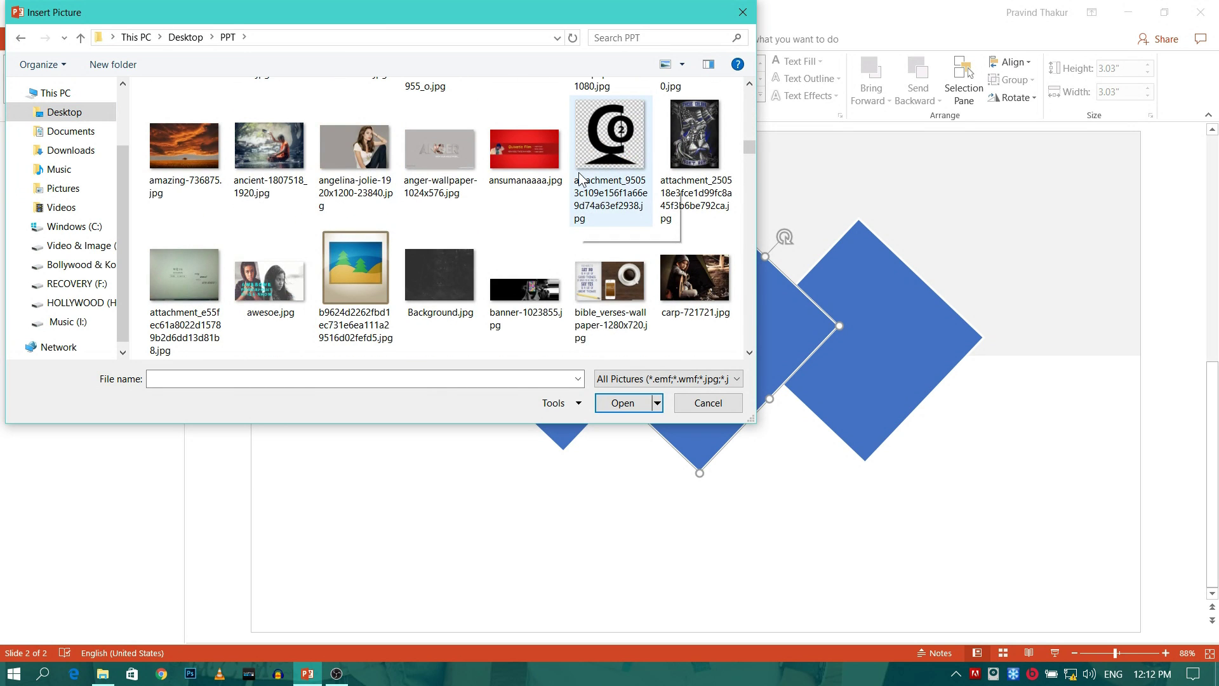
scroll(579, 173, "down", 3)
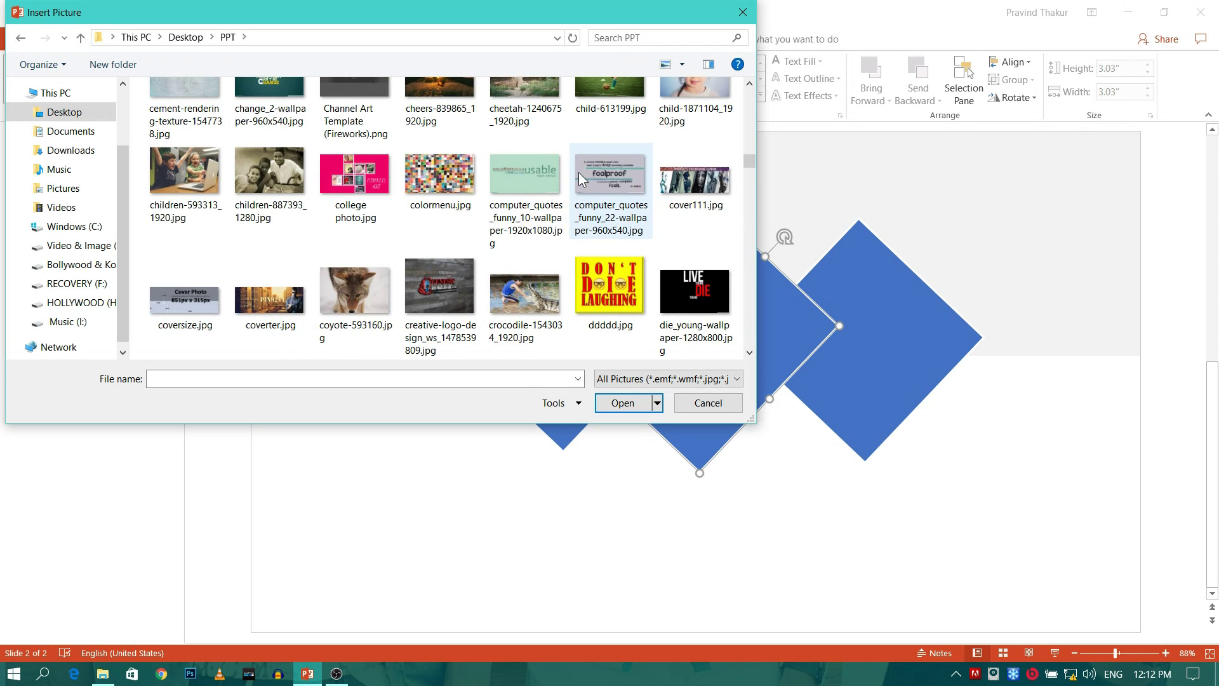
scroll(579, 173, "down", 3)
scroll(578, 173, "down", 3)
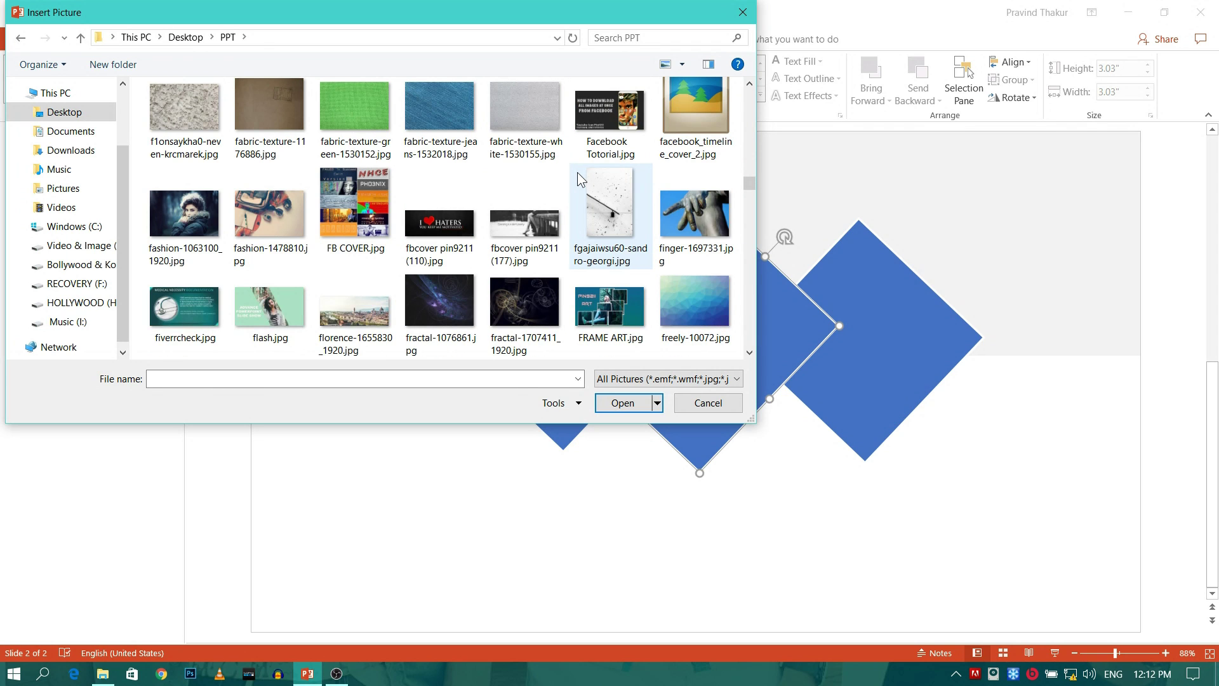
scroll(575, 170, "down", 3)
scroll(576, 170, "down", 6)
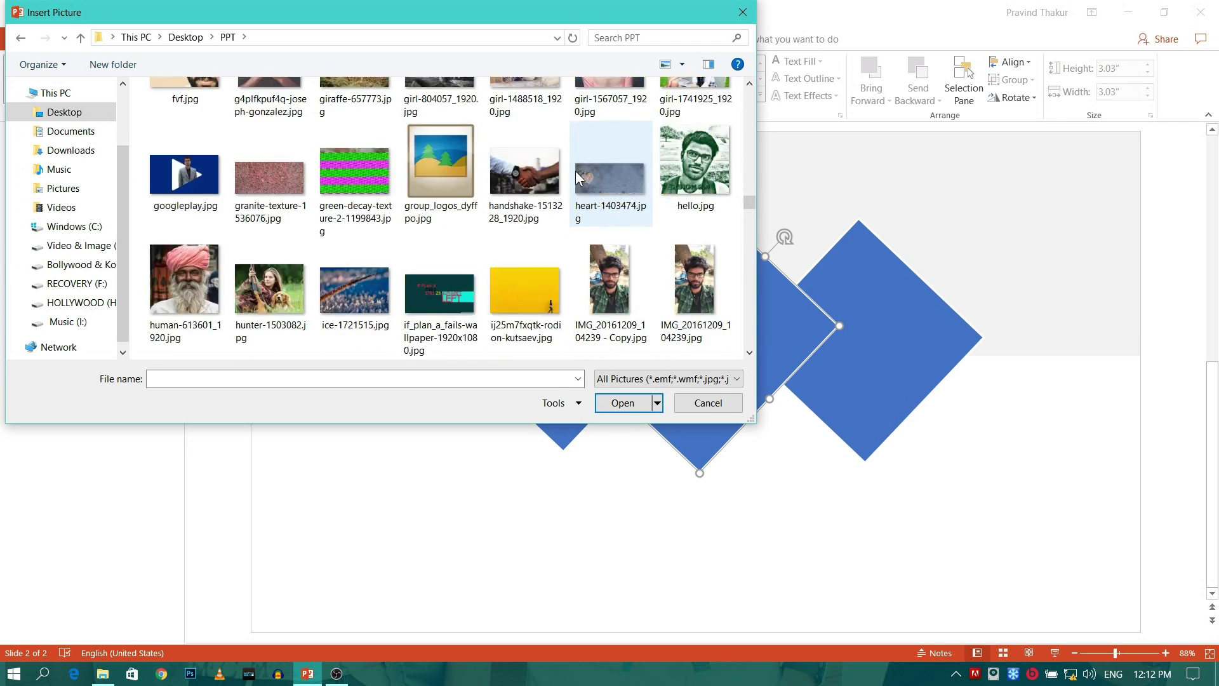
scroll(575, 170, "down", 10)
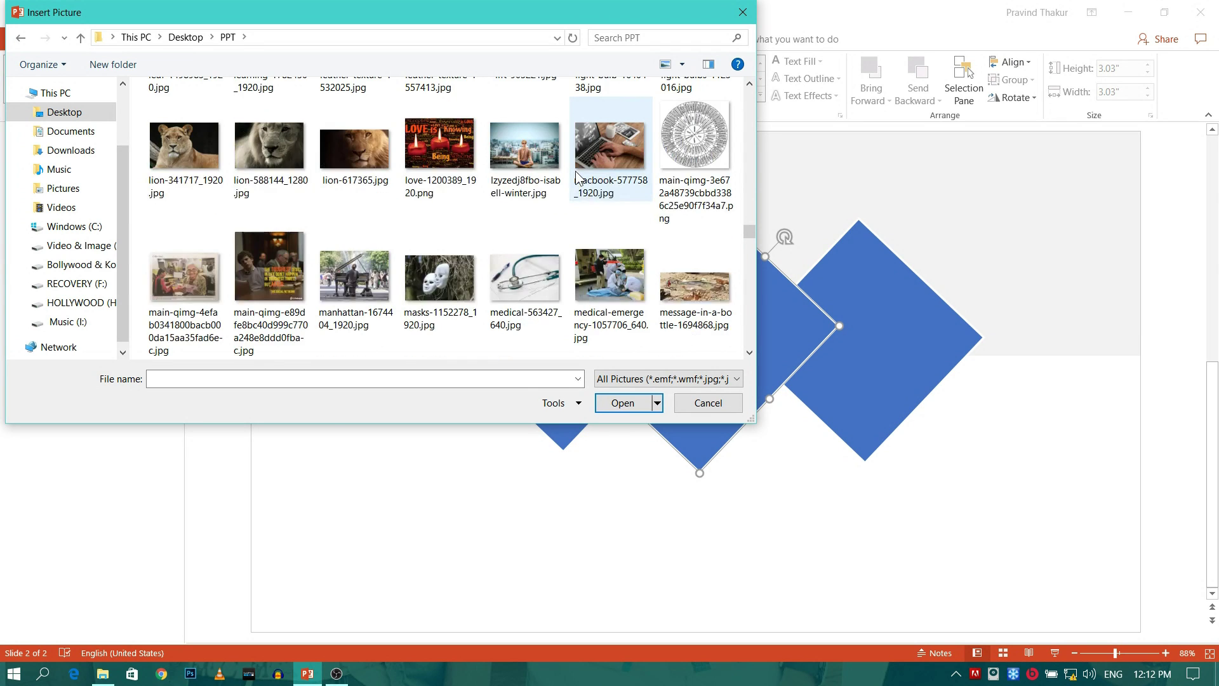
scroll(559, 165, "down", 5)
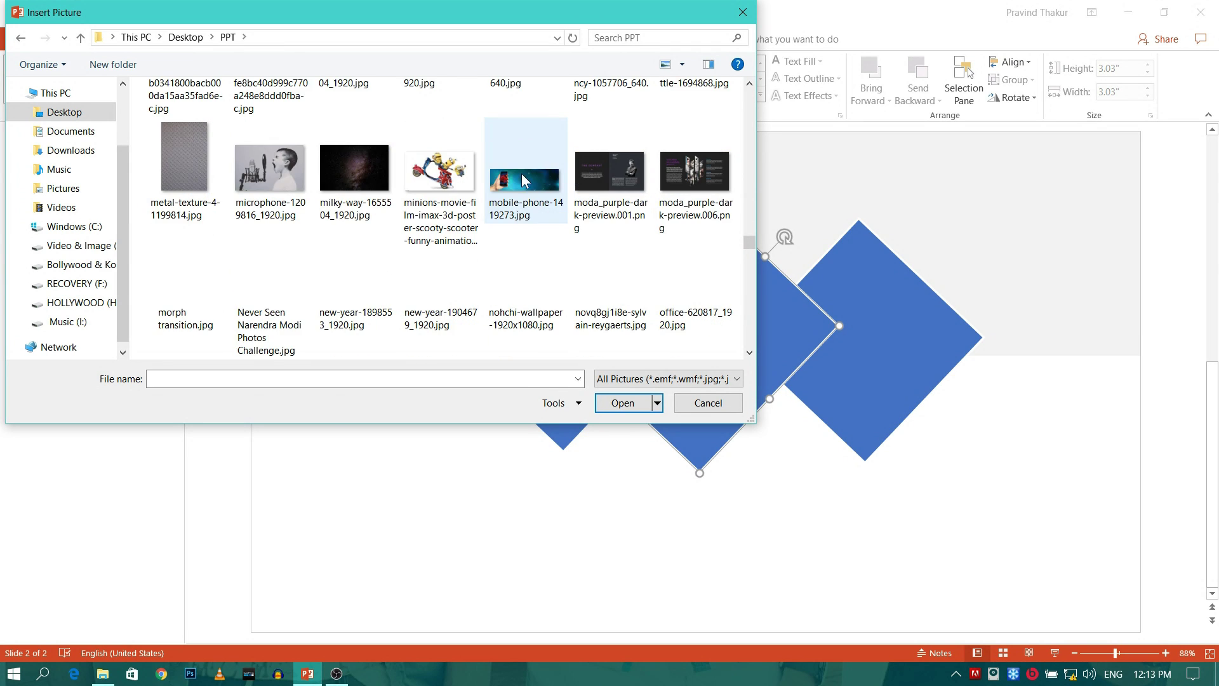
scroll(413, 158, "down", 3)
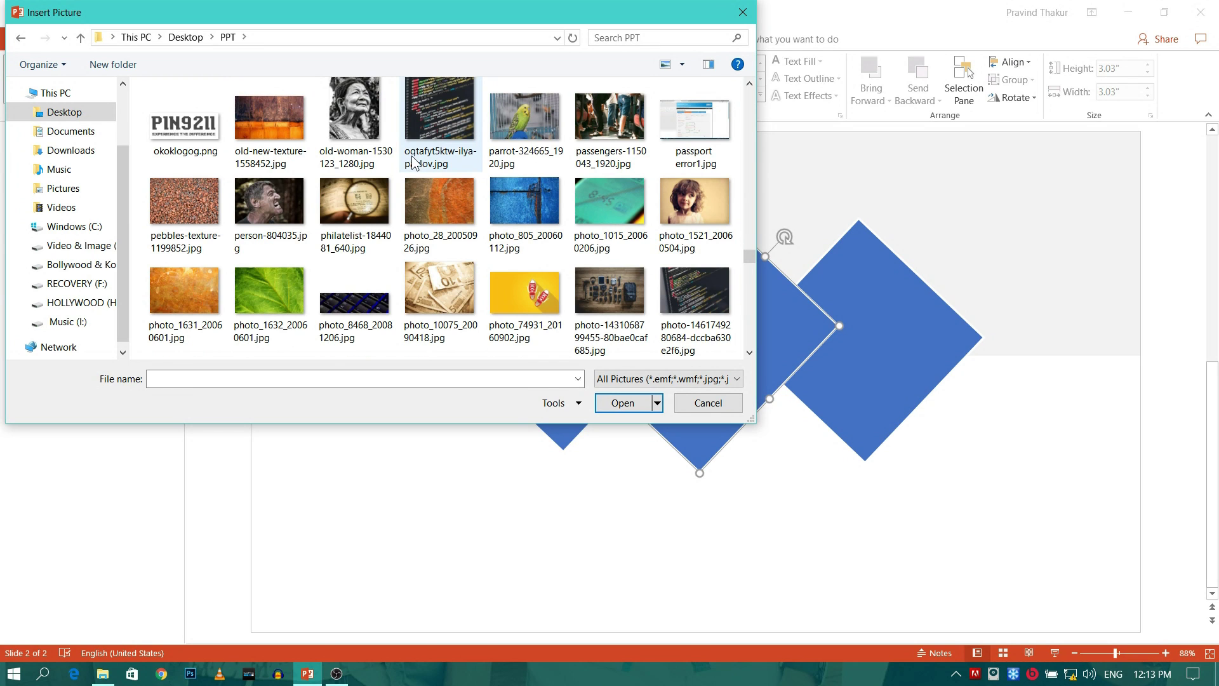
scroll(413, 162, "down", 10)
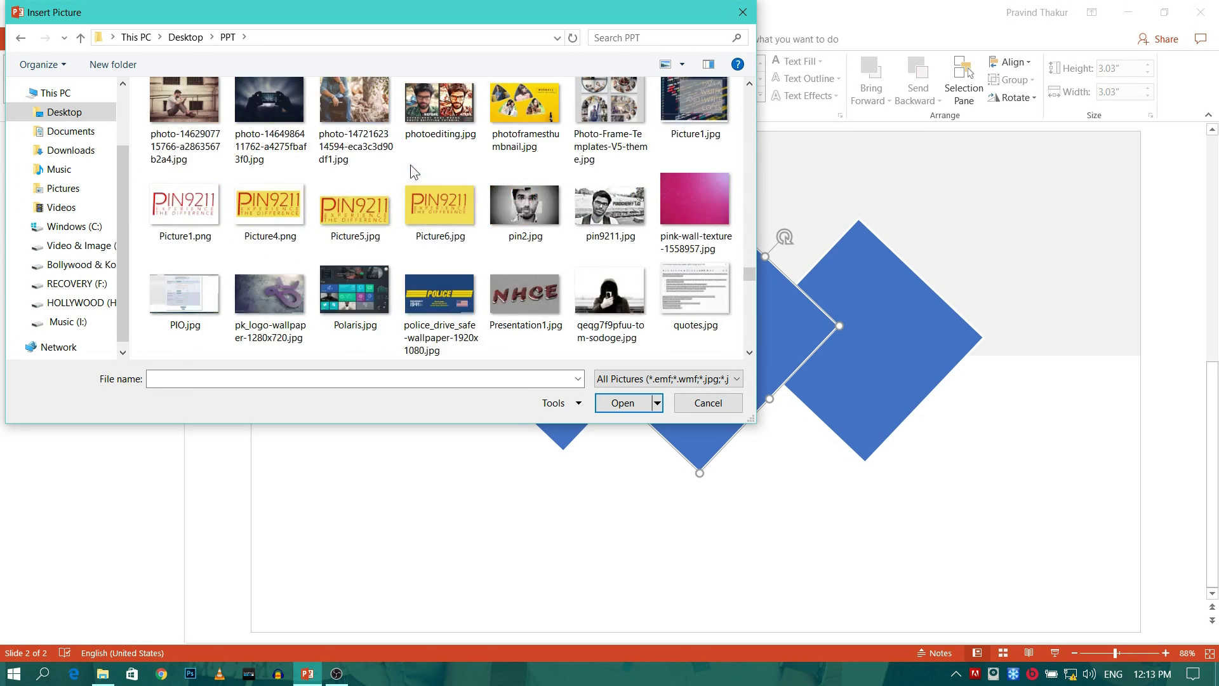
scroll(397, 187, "down", 3)
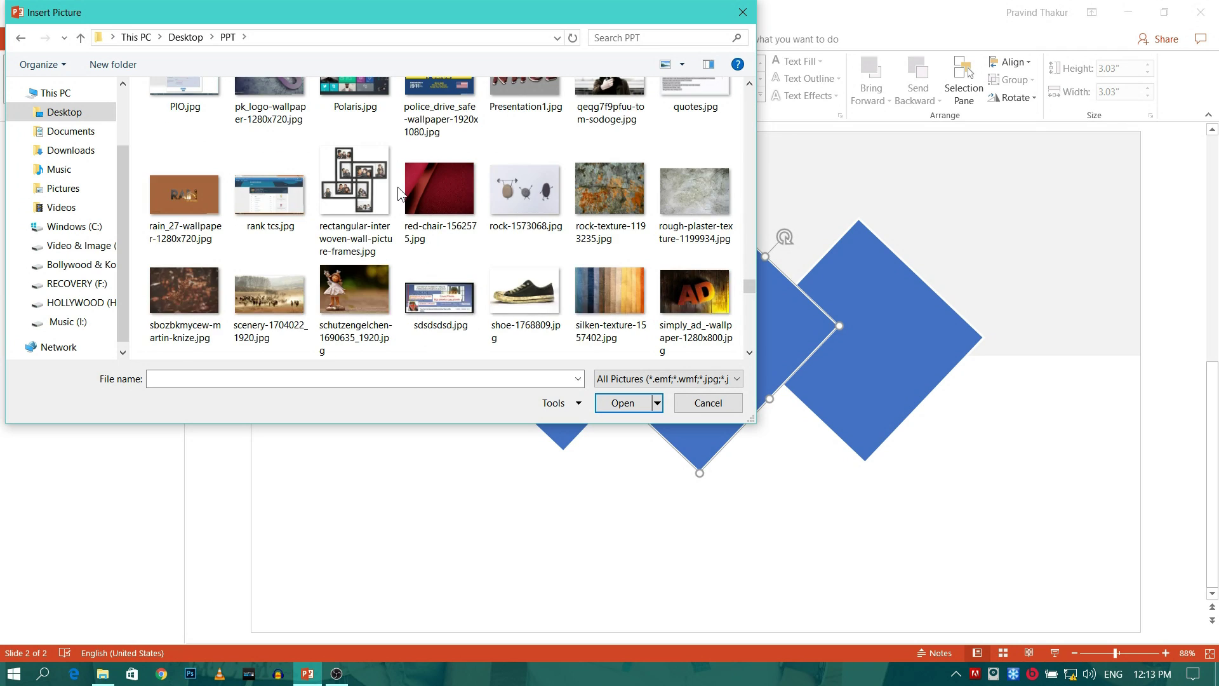
scroll(397, 190, "down", 15)
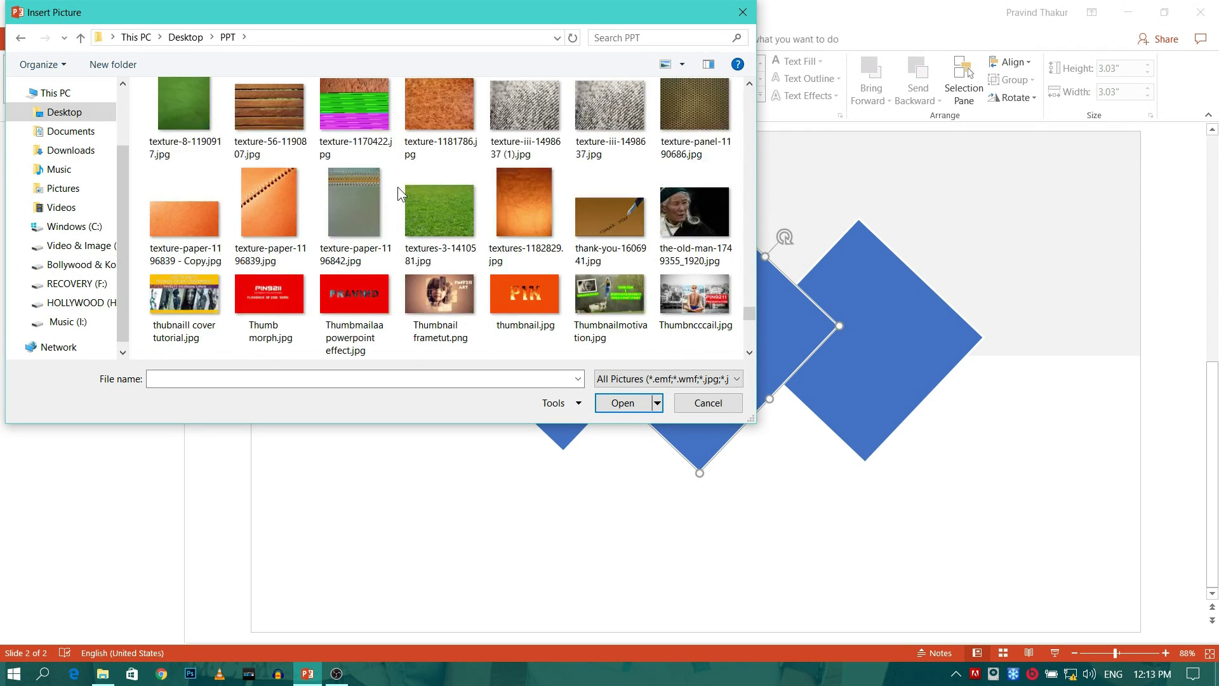
scroll(399, 191, "down", 9)
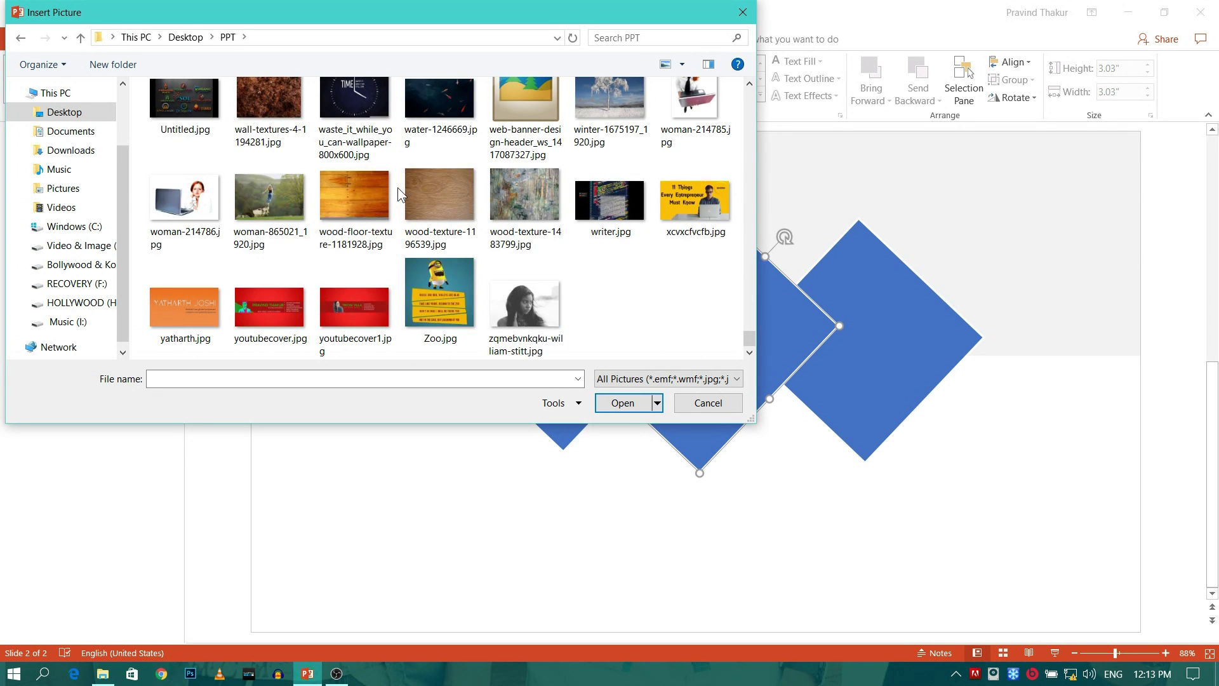
left_click(524, 305)
left_click(615, 403)
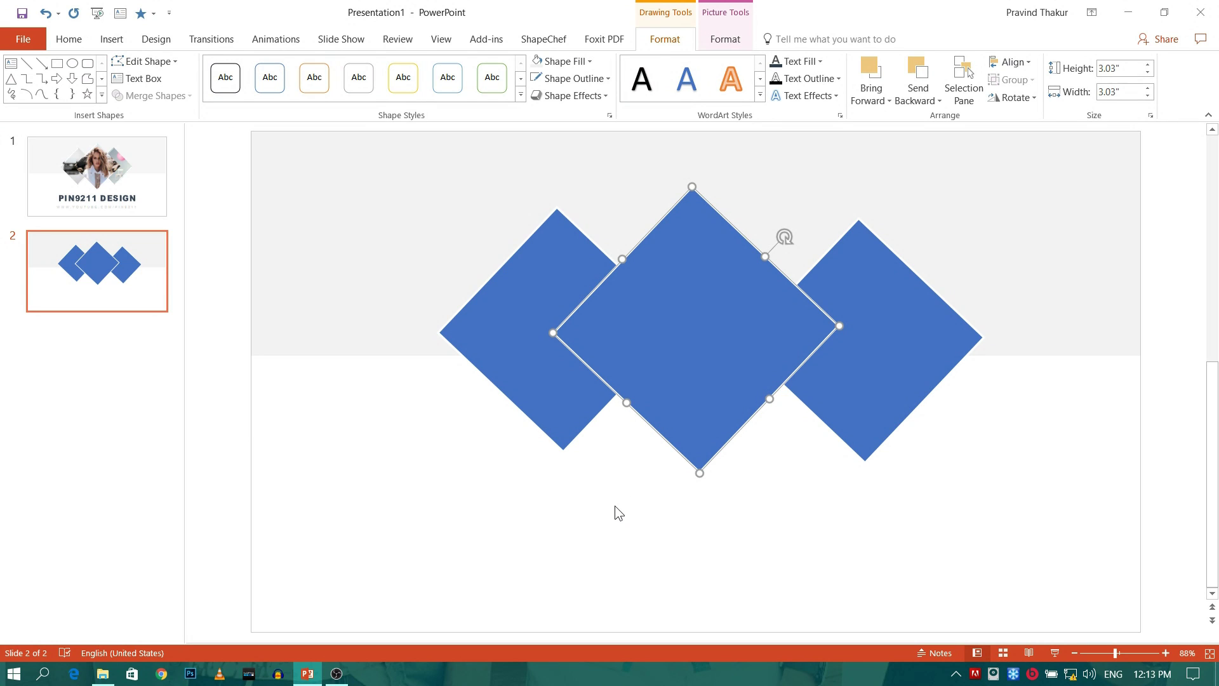
right_click(715, 342)
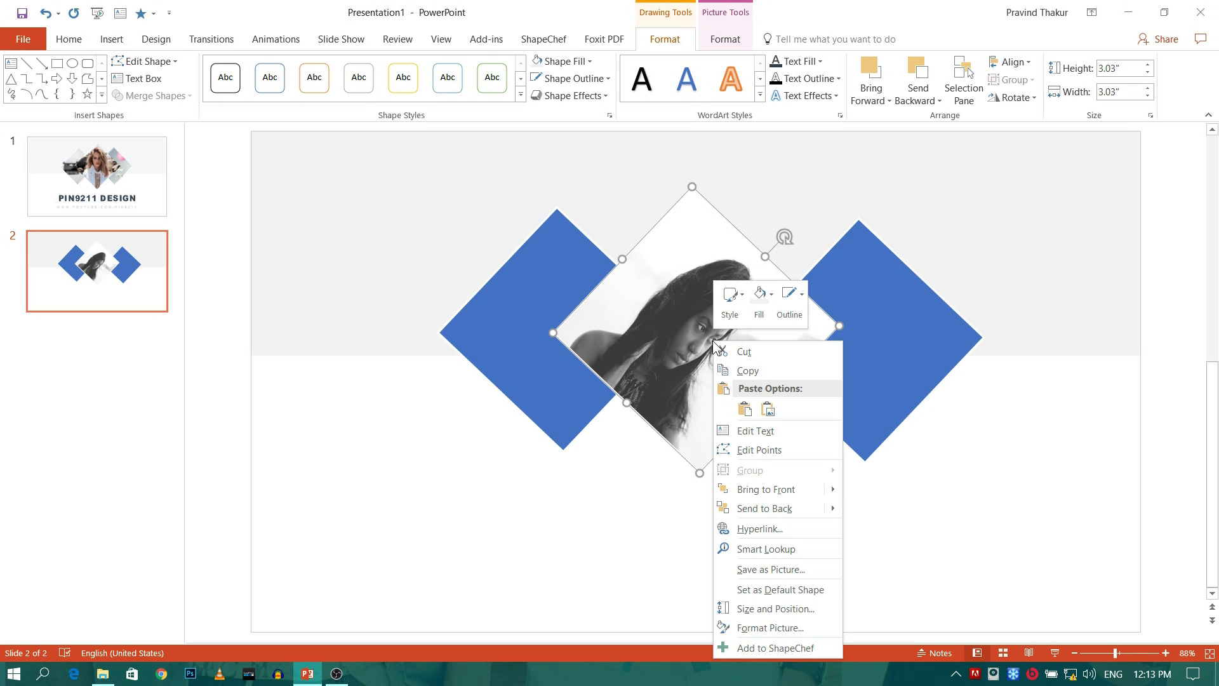
left_click(760, 626)
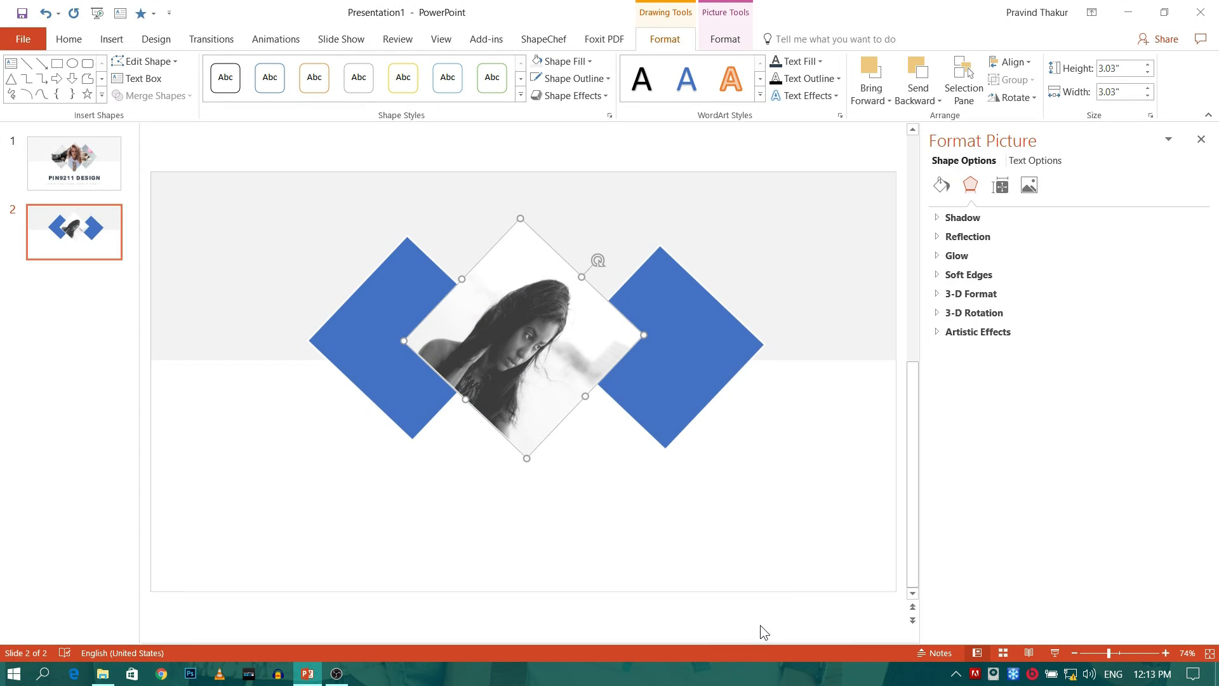
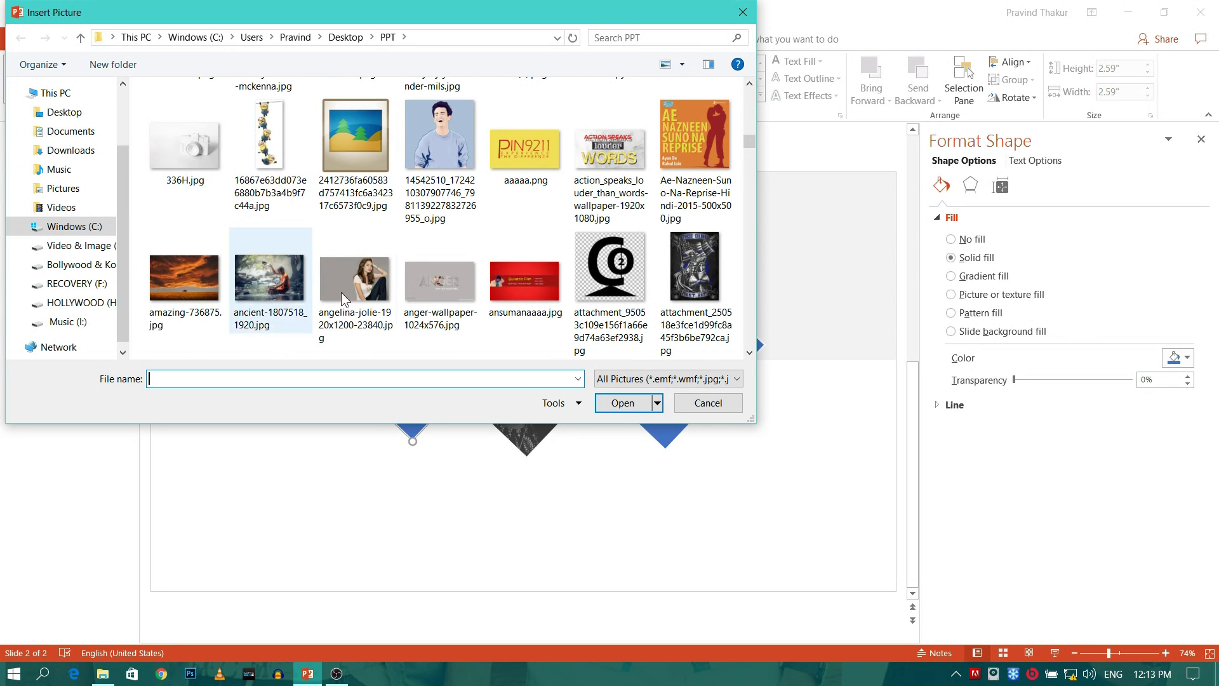
- Fill the left diamond with rock-1573068.jpg and turn off rotating the picture with the shape
scroll(375, 286, "down", 5)
scroll(413, 272, "down", 5)
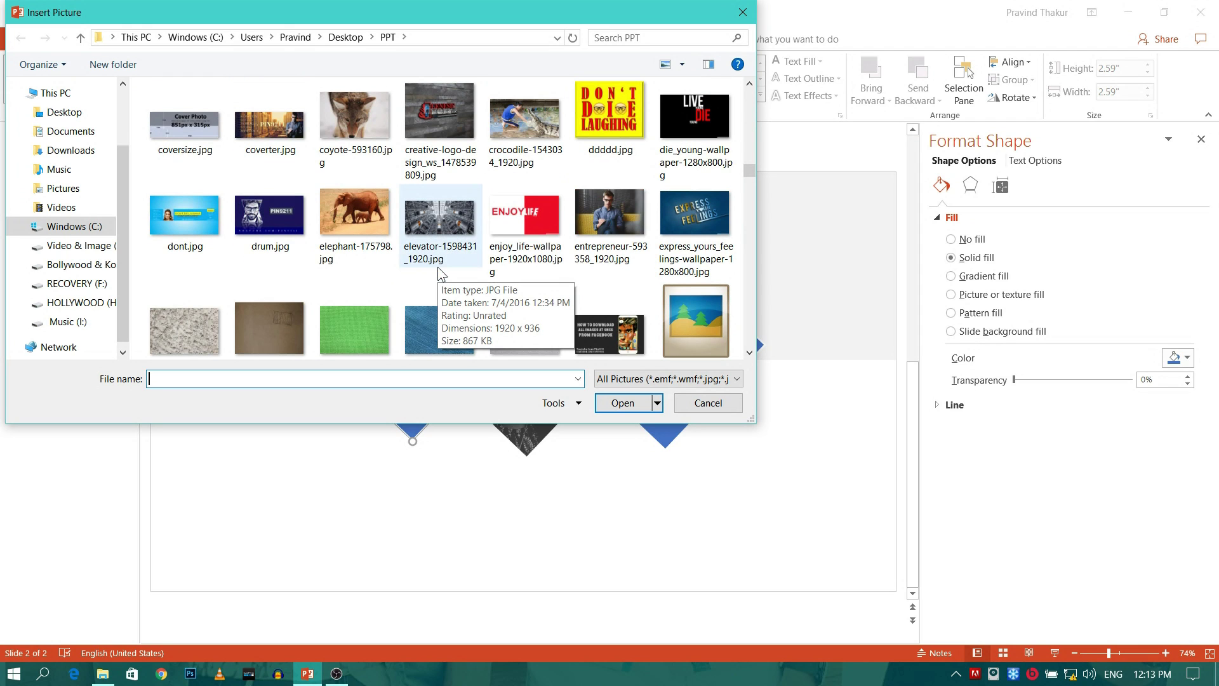
scroll(438, 269, "down", 8)
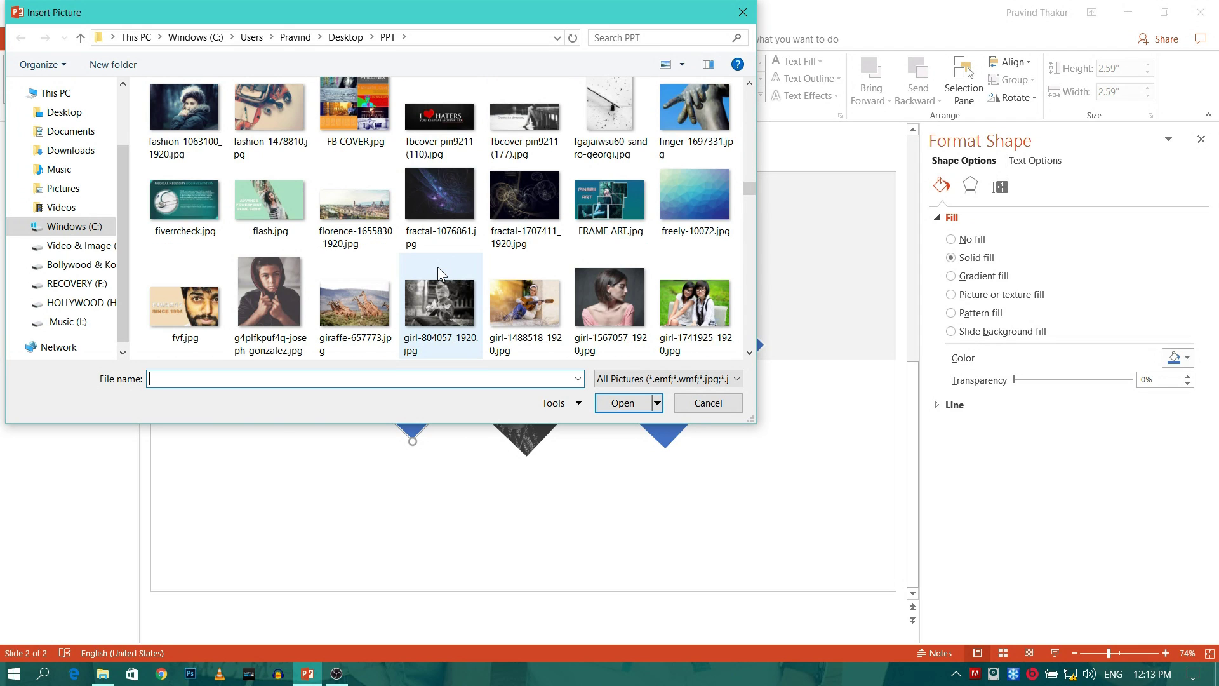
scroll(438, 265, "down", 10)
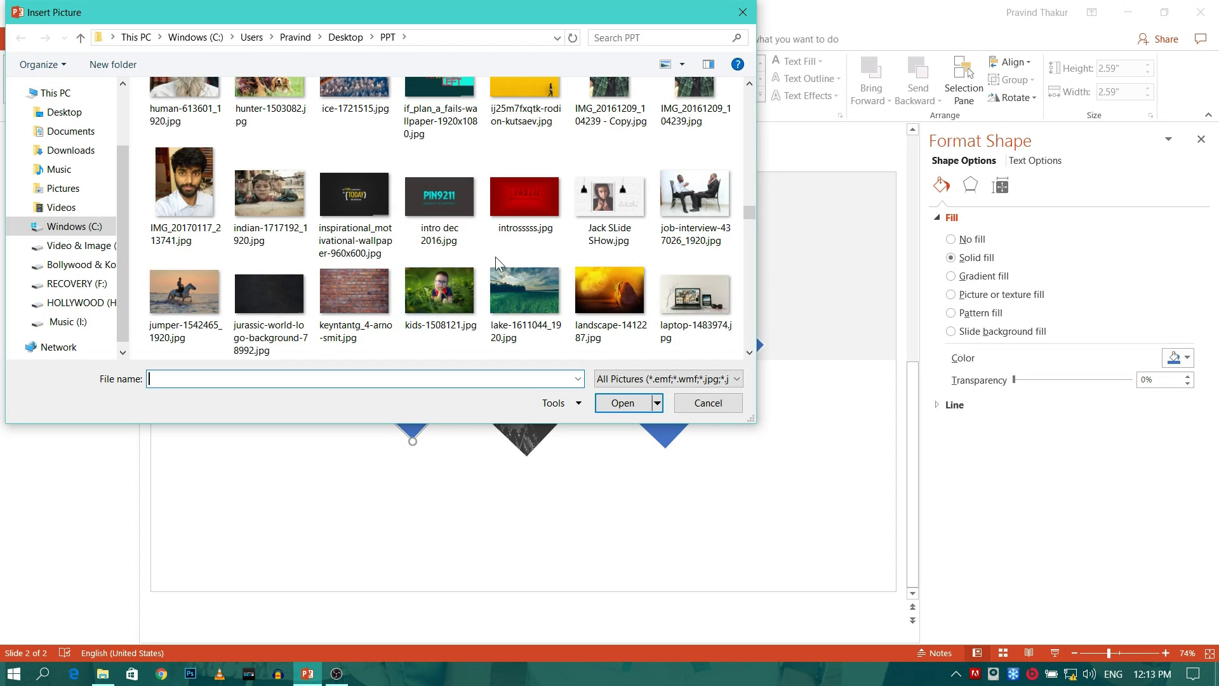
scroll(502, 256, "down", 4)
scroll(508, 256, "down", 6)
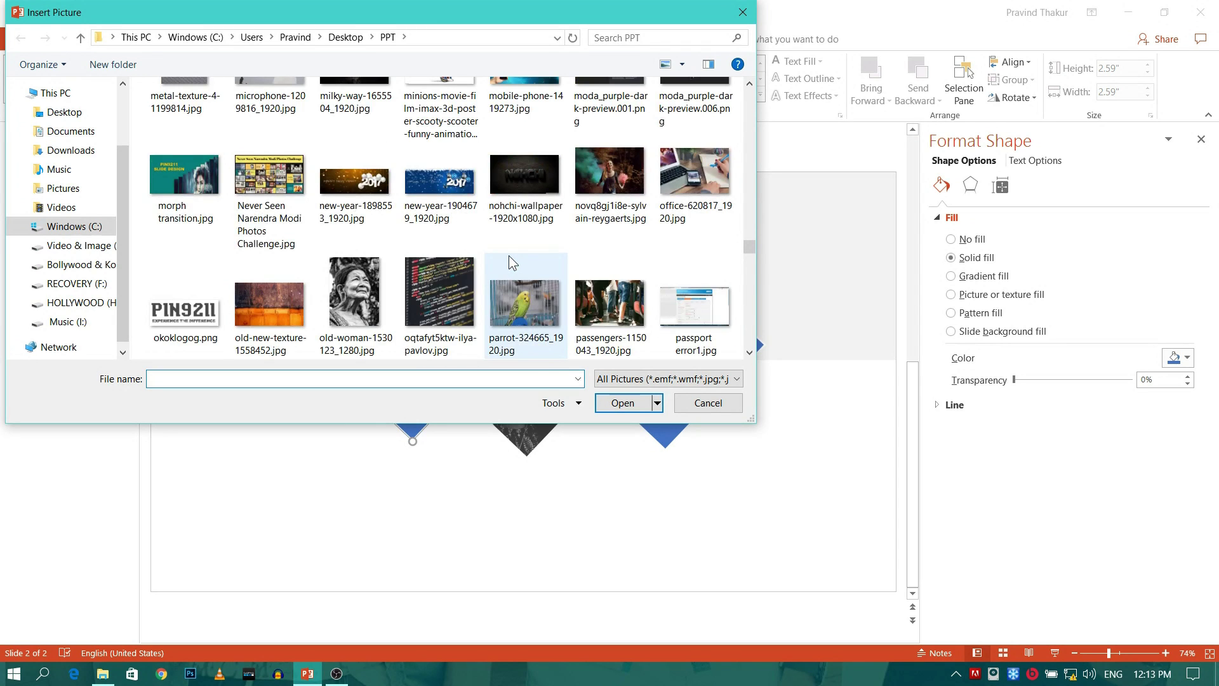
scroll(508, 255, "down", 4)
scroll(509, 255, "down", 6)
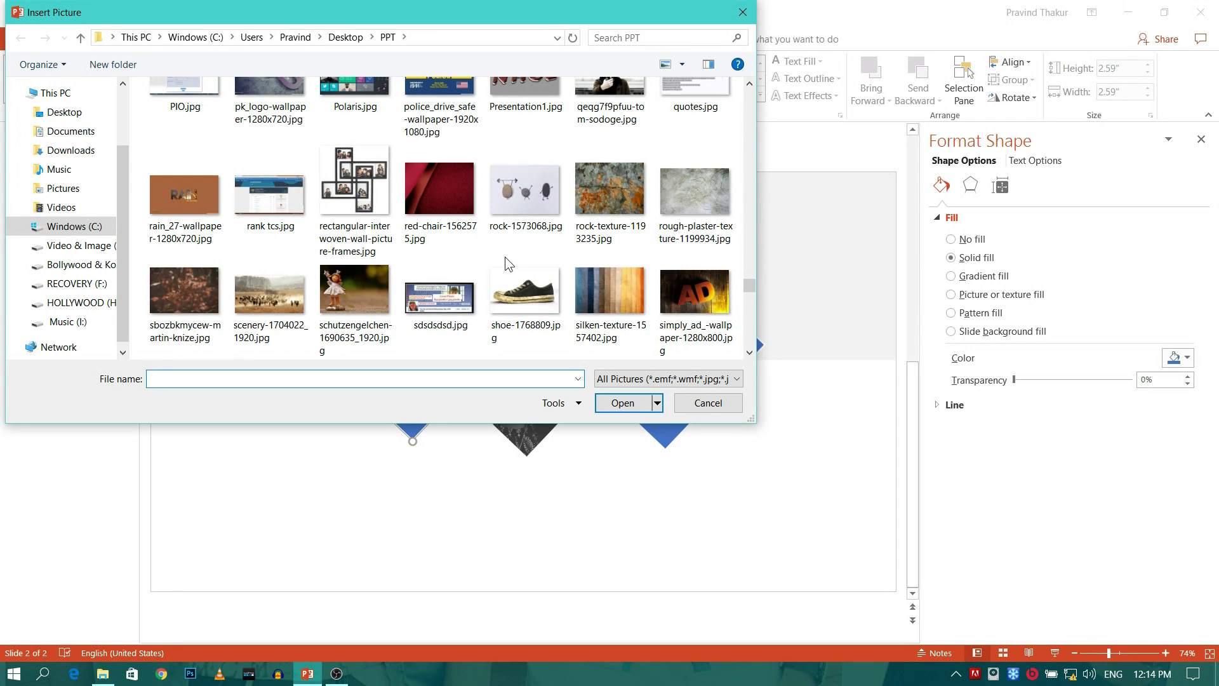
left_click(519, 193)
left_click(636, 398)
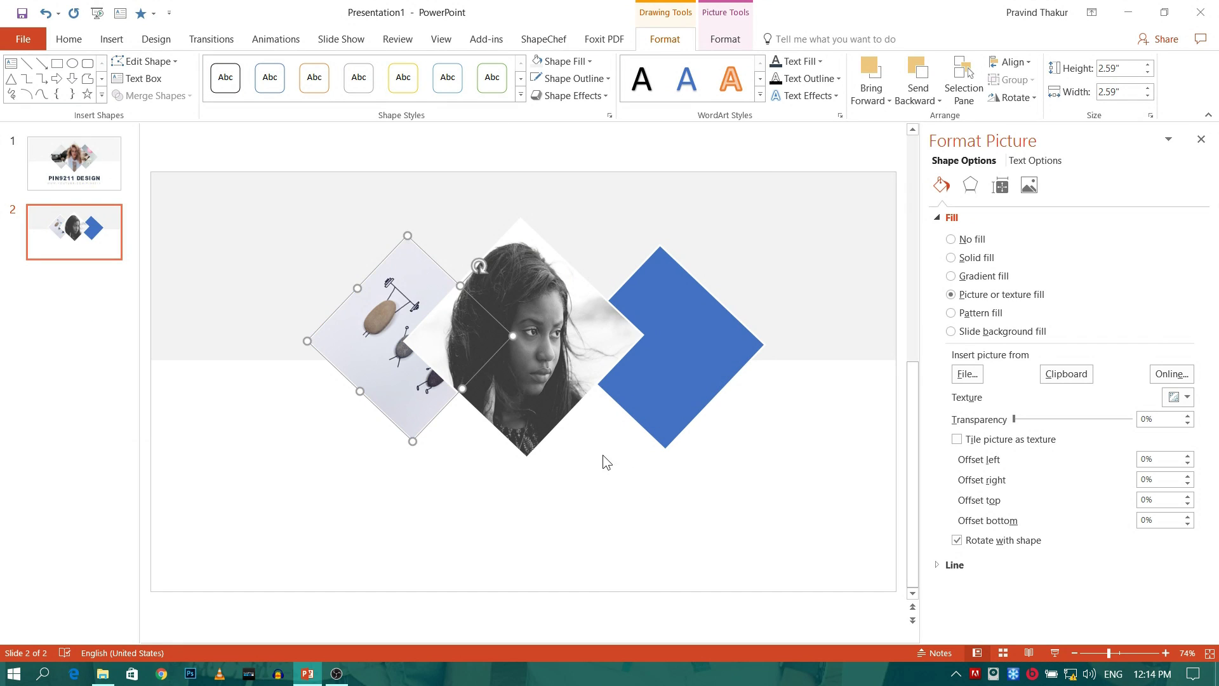
left_click(965, 541)
left_click(765, 447)
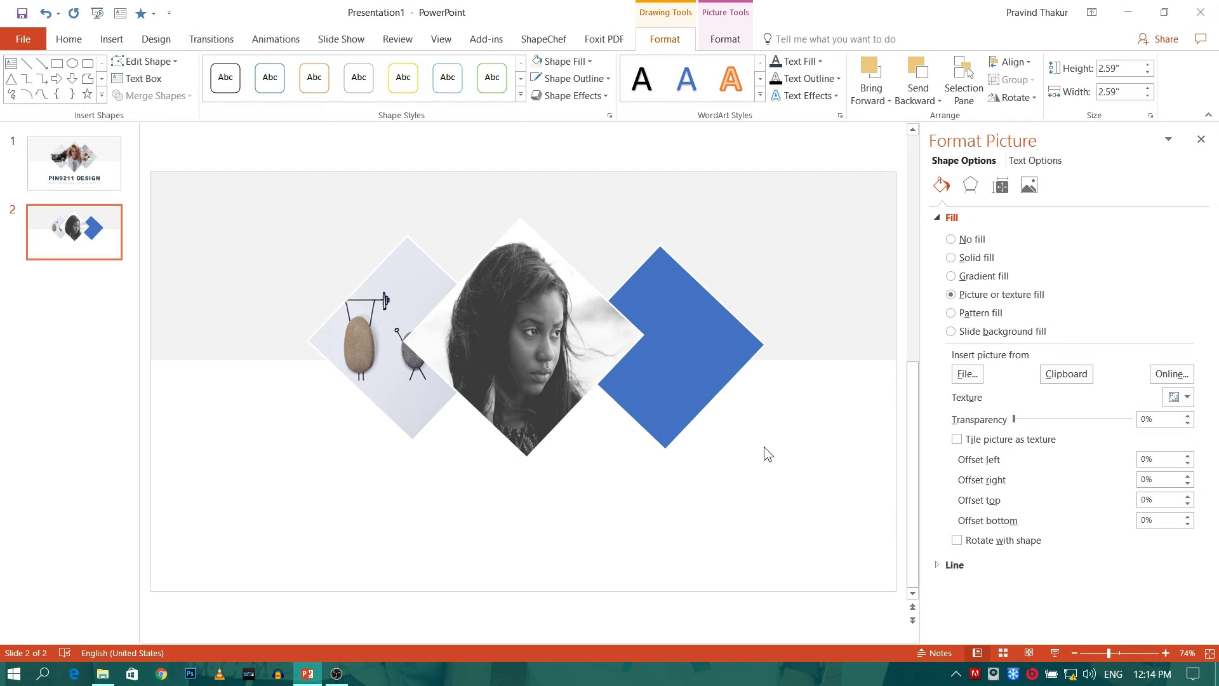
- Fill the right diamond with woman-214785.jpg from the PPT folder and turn off rotating the picture with the shape
left_click(704, 325)
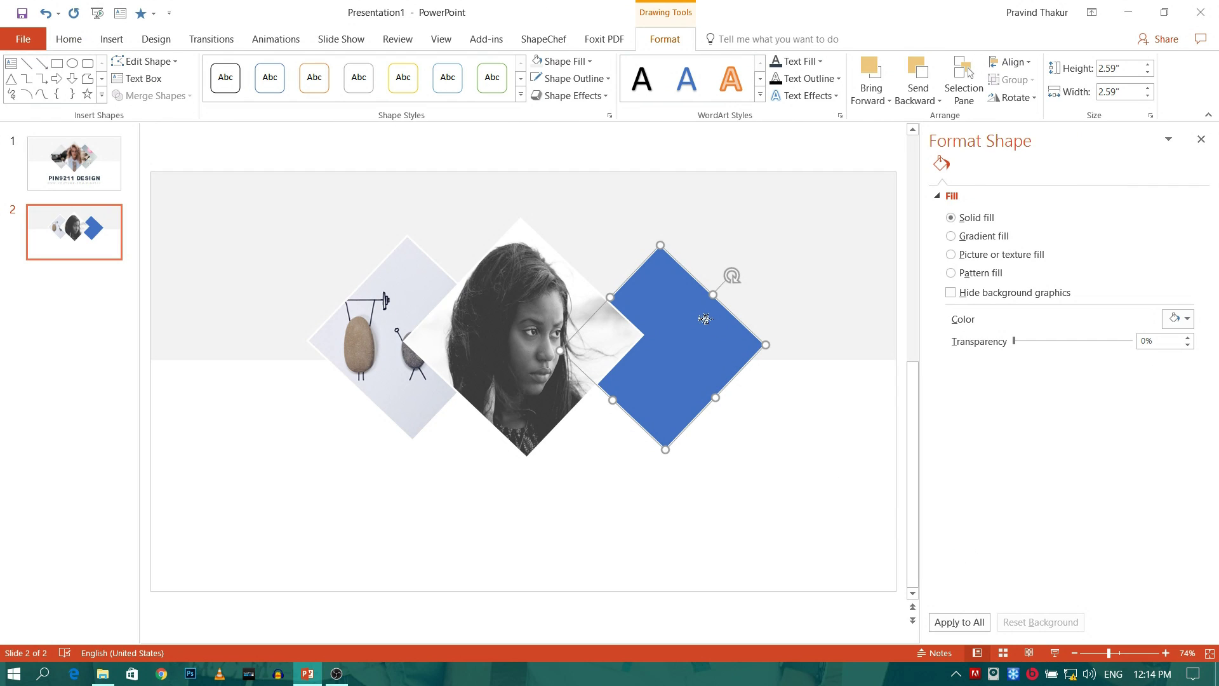
left_click(567, 62)
left_click(565, 285)
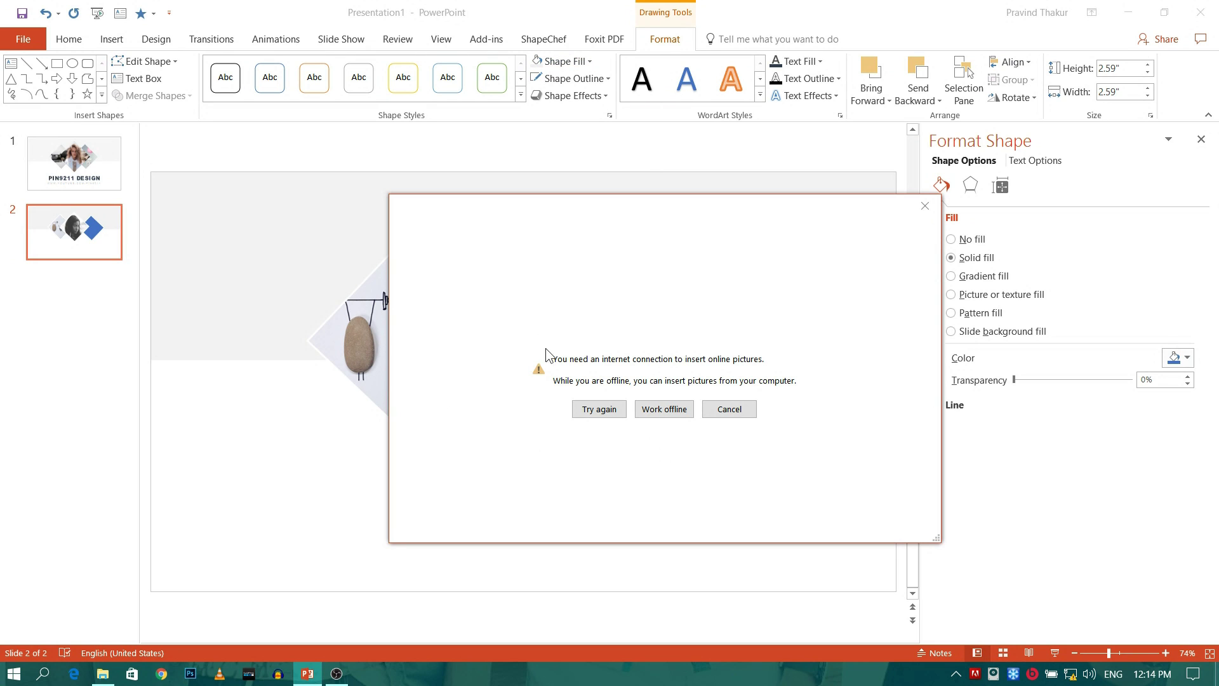
left_click(671, 408)
scroll(337, 247, "down", 10)
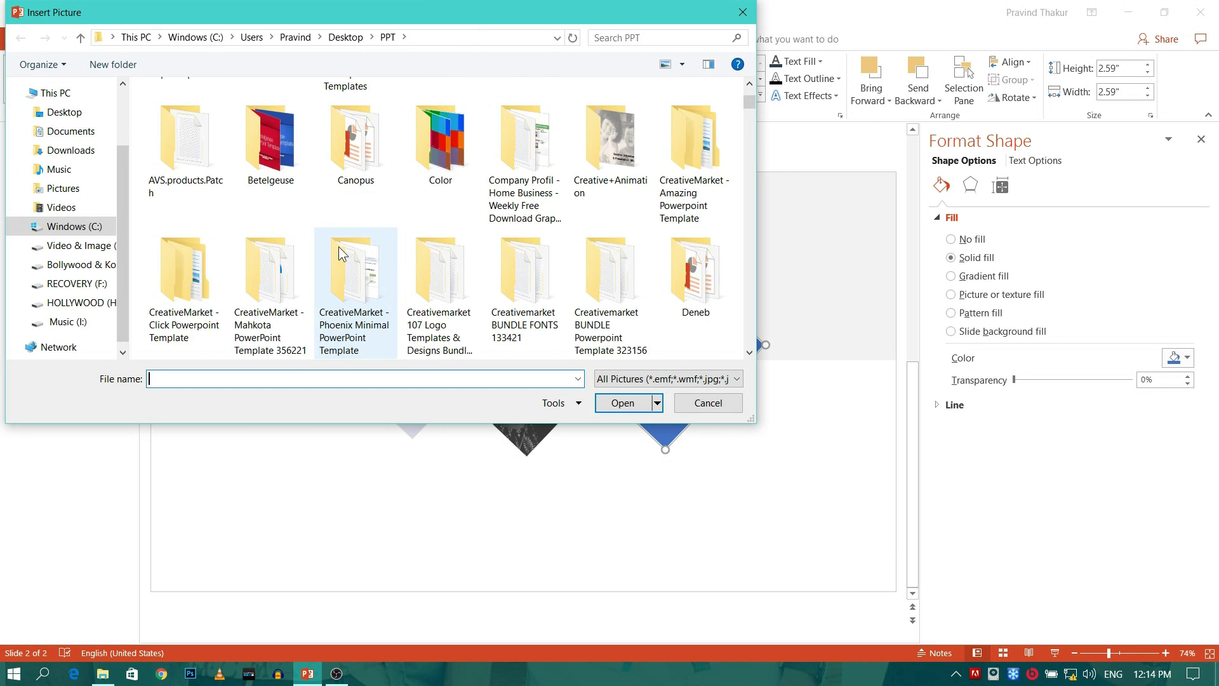
scroll(726, 231, "down", 5)
scroll(728, 239, "down", 10)
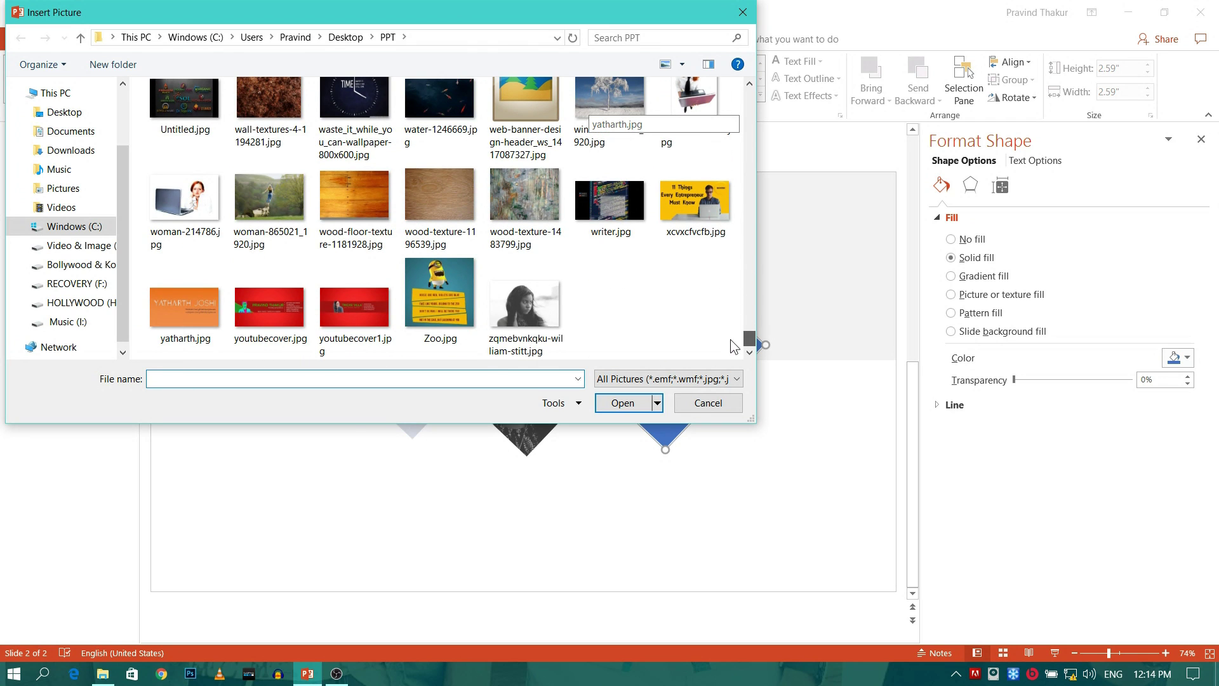
scroll(731, 330, "up", 5)
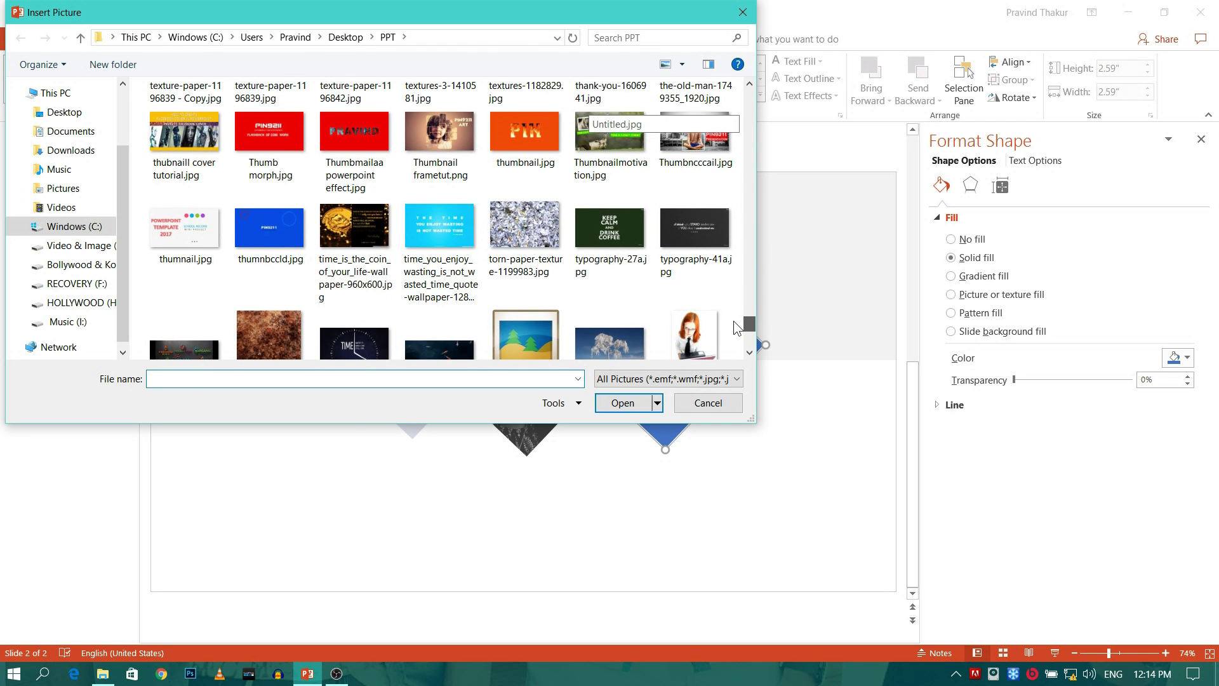
left_click(696, 333)
left_click(623, 402)
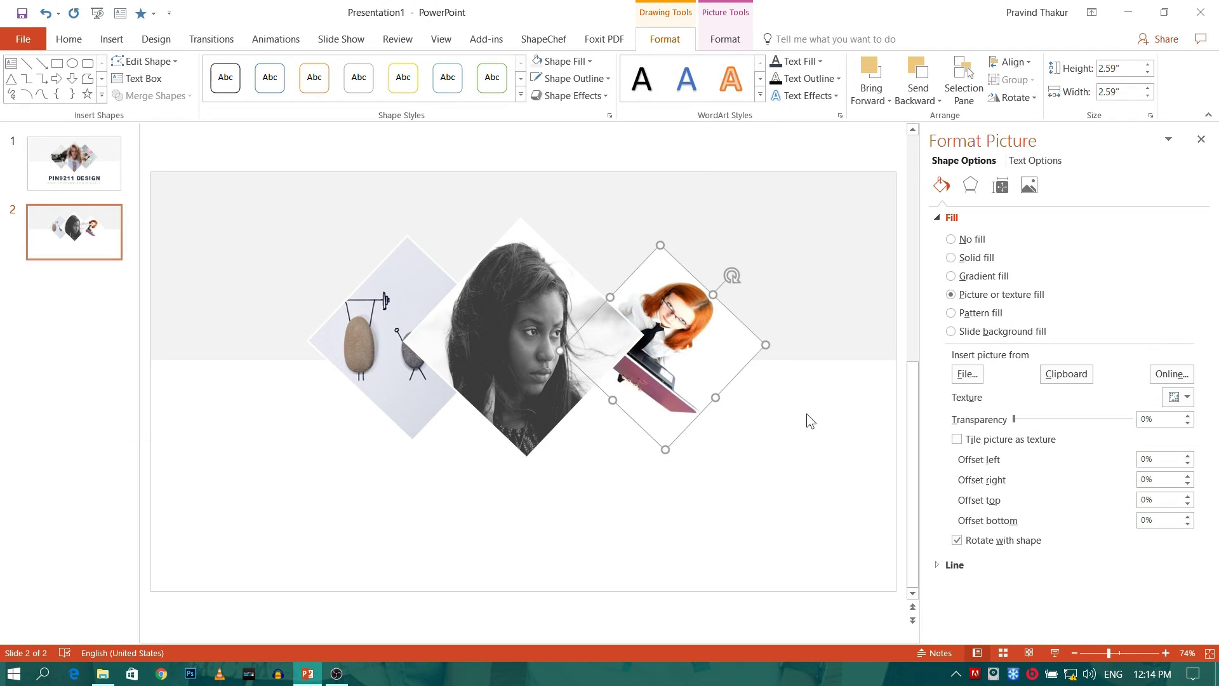
left_click(957, 540)
- Set the left offset of the right diamond's picture fill to 20%
left_click(1187, 463)
left_click(1187, 455)
left_click(1187, 455)
left_click(1187, 455)
left_click(1187, 455)
left_click(1187, 455)
left_click(1187, 455)
left_click(1187, 455)
left_click(1187, 455)
left_click(1187, 456)
left_click(1187, 455)
left_click(1187, 455)
left_click(1187, 455)
left_click(1187, 455)
left_click(1188, 455)
left_click(1188, 456)
left_click(1187, 455)
left_click(1188, 455)
- Set the right offset of the right diamond's picture fill to 5% and deselect the diamond
left_click(1187, 483)
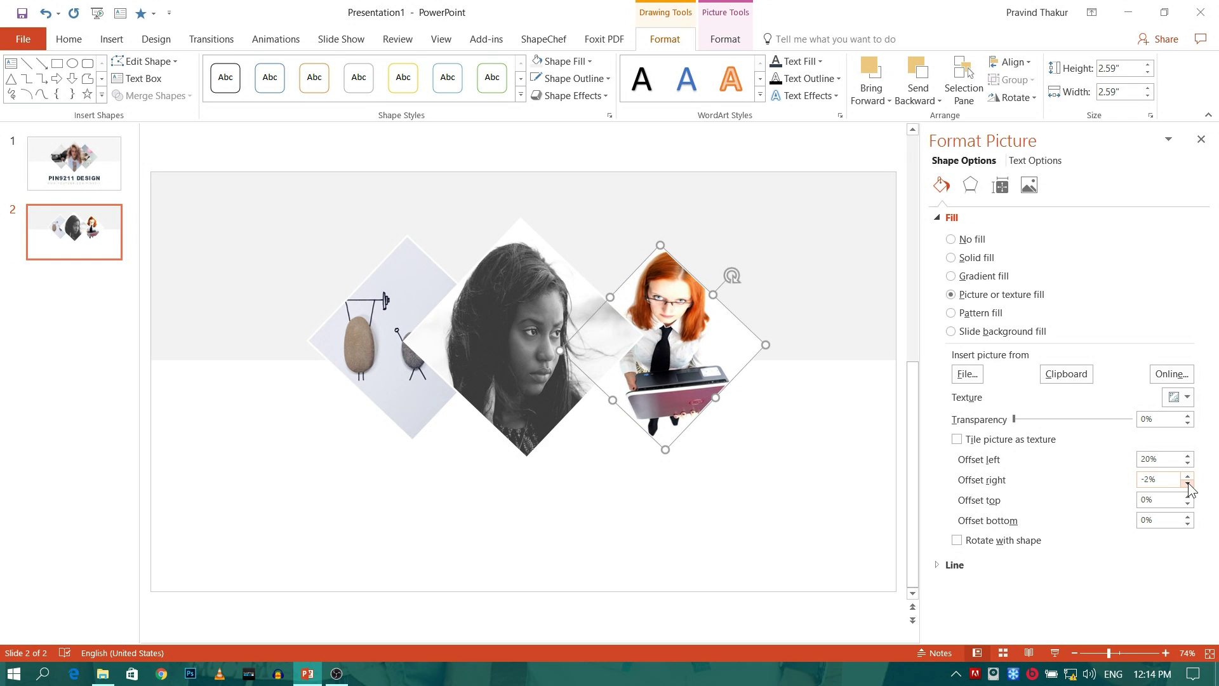
left_click(1187, 476)
left_click(1187, 476)
left_click(1187, 475)
left_click(1187, 476)
left_click(1188, 475)
left_click(1187, 475)
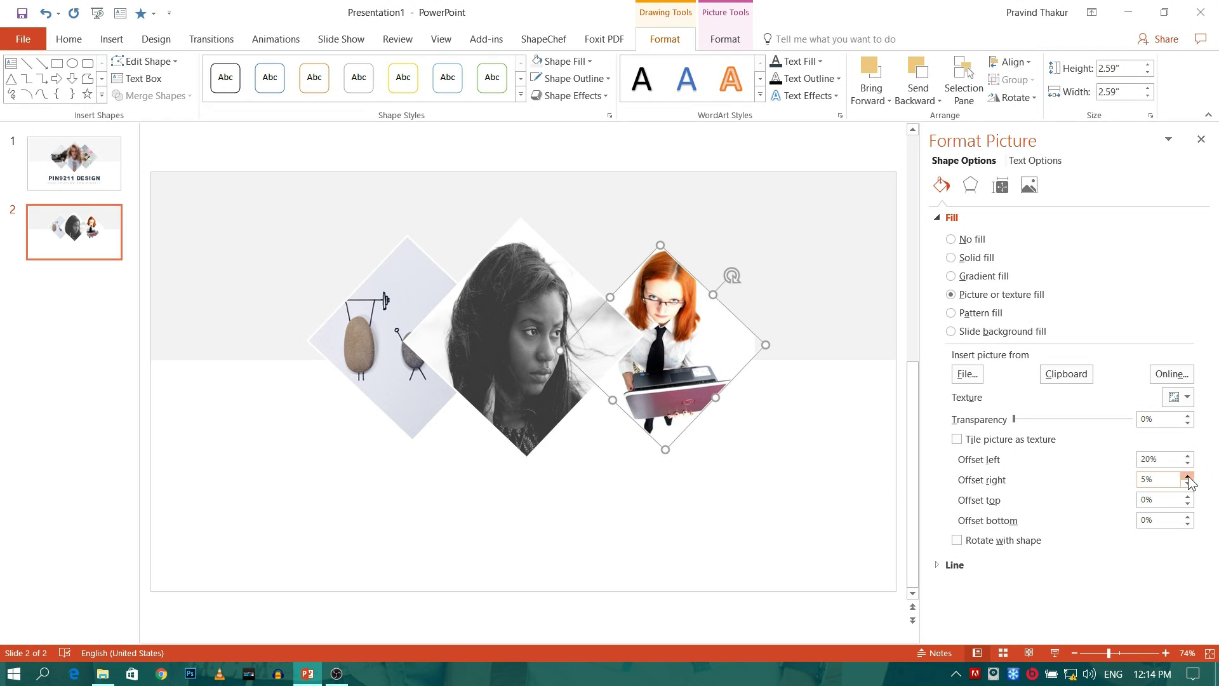
left_click(824, 477)
- Adjust the right diamond's picture fill to a left offset of 22% and a right offset of 3%
left_click(735, 376)
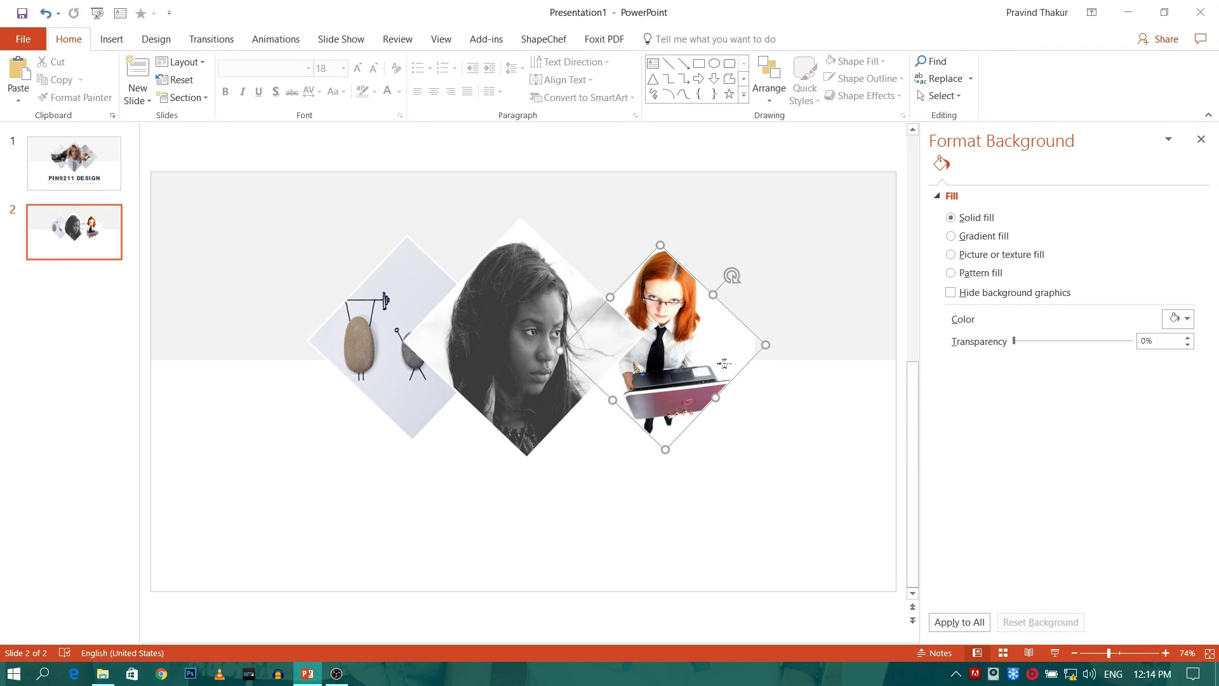
left_click(942, 185)
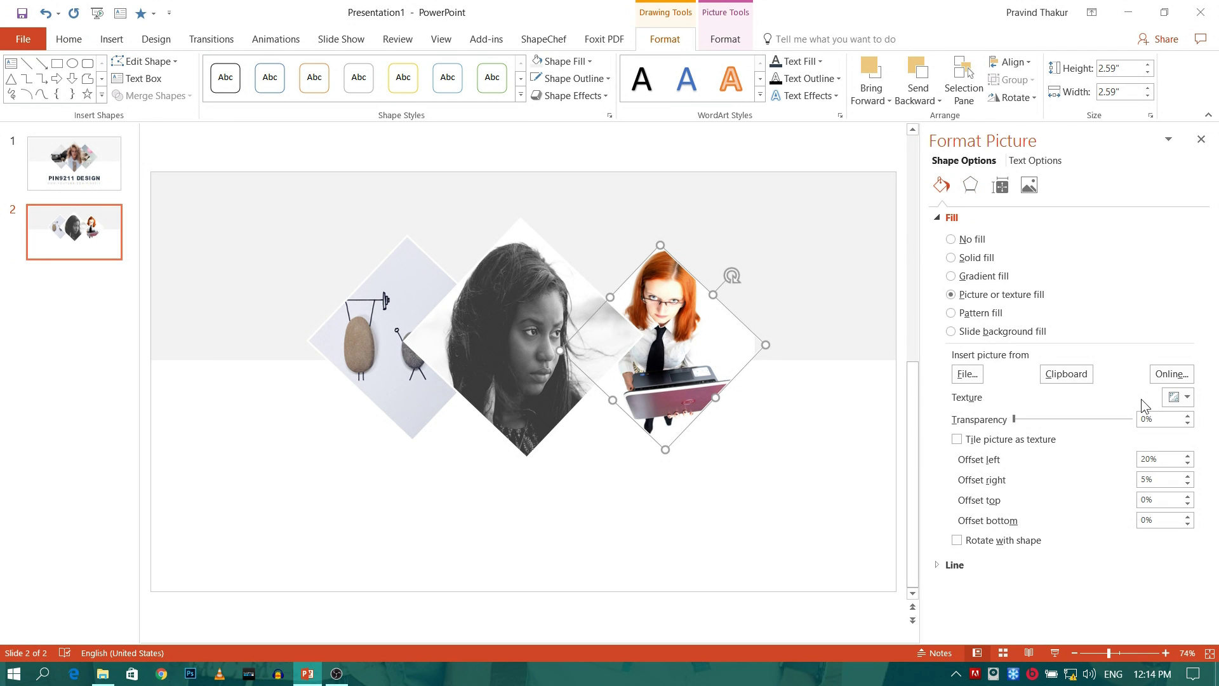
left_click(1187, 456)
left_click(1187, 456)
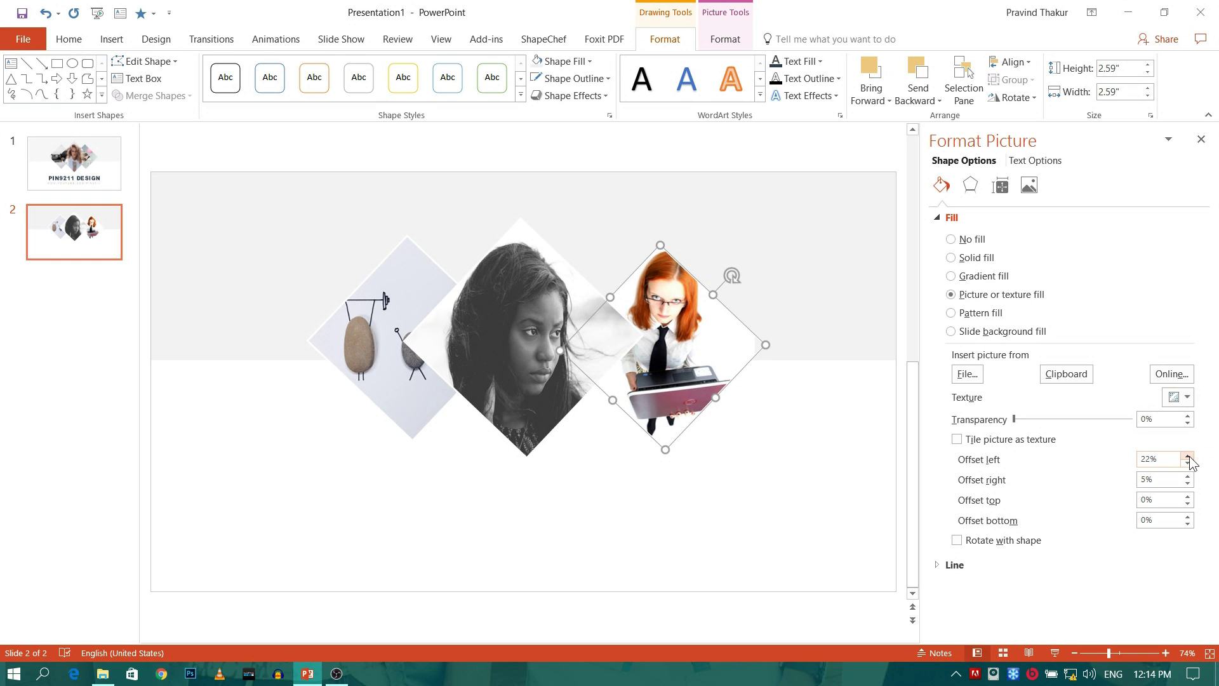
left_click(1187, 484)
left_click(1188, 483)
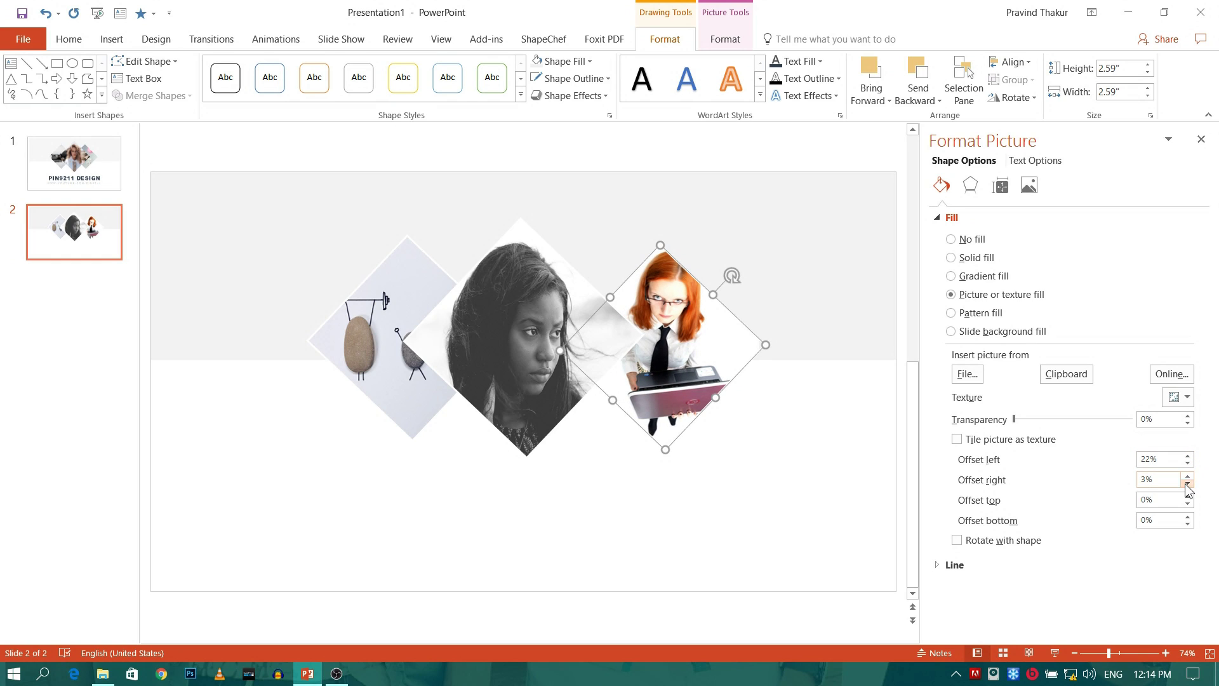